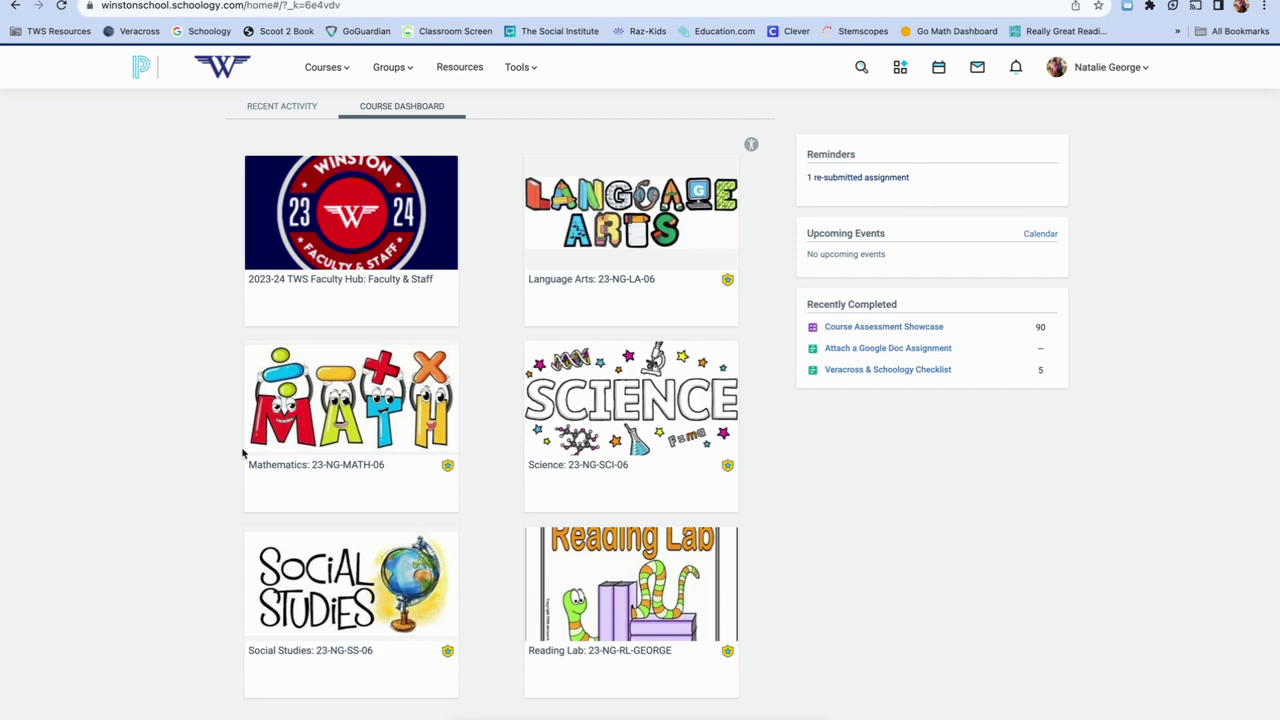
Step: Open the Mathematics: 23-NG-MATH-06 course and look over the programs, recent resources and classes on the HMH Ed dashboard
click(343, 412)
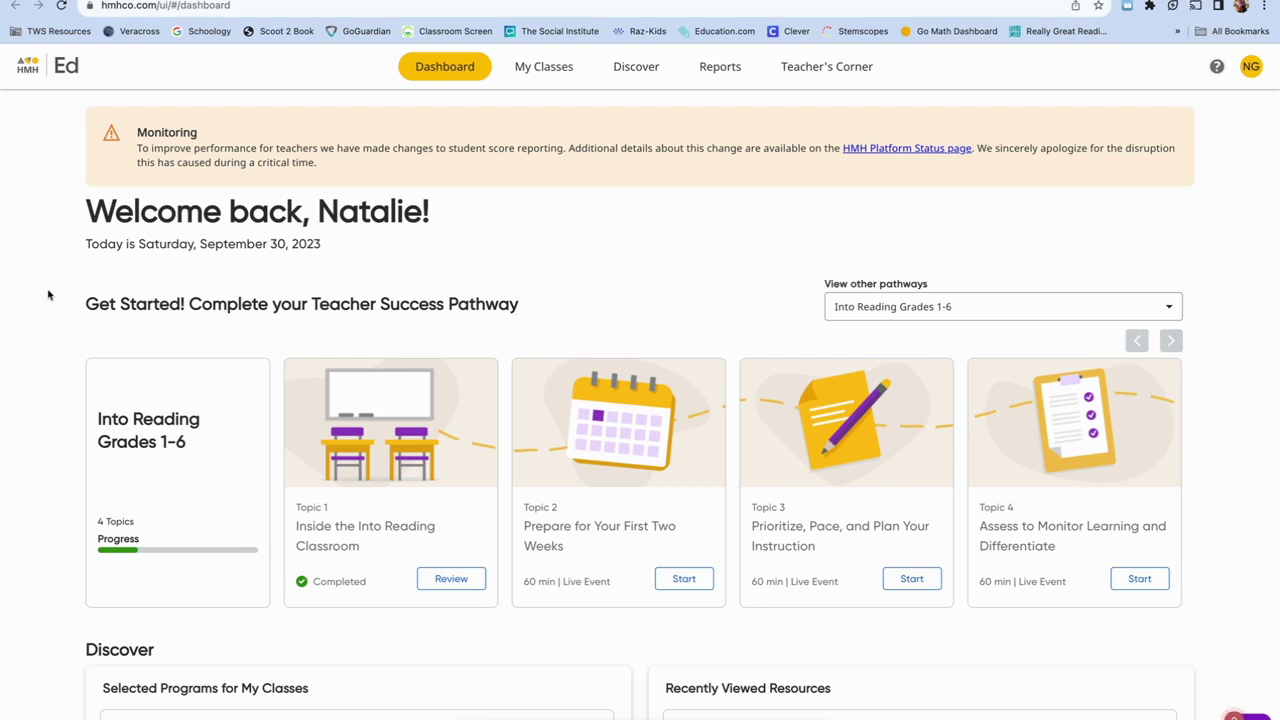
scroll(48, 294, down, 5)
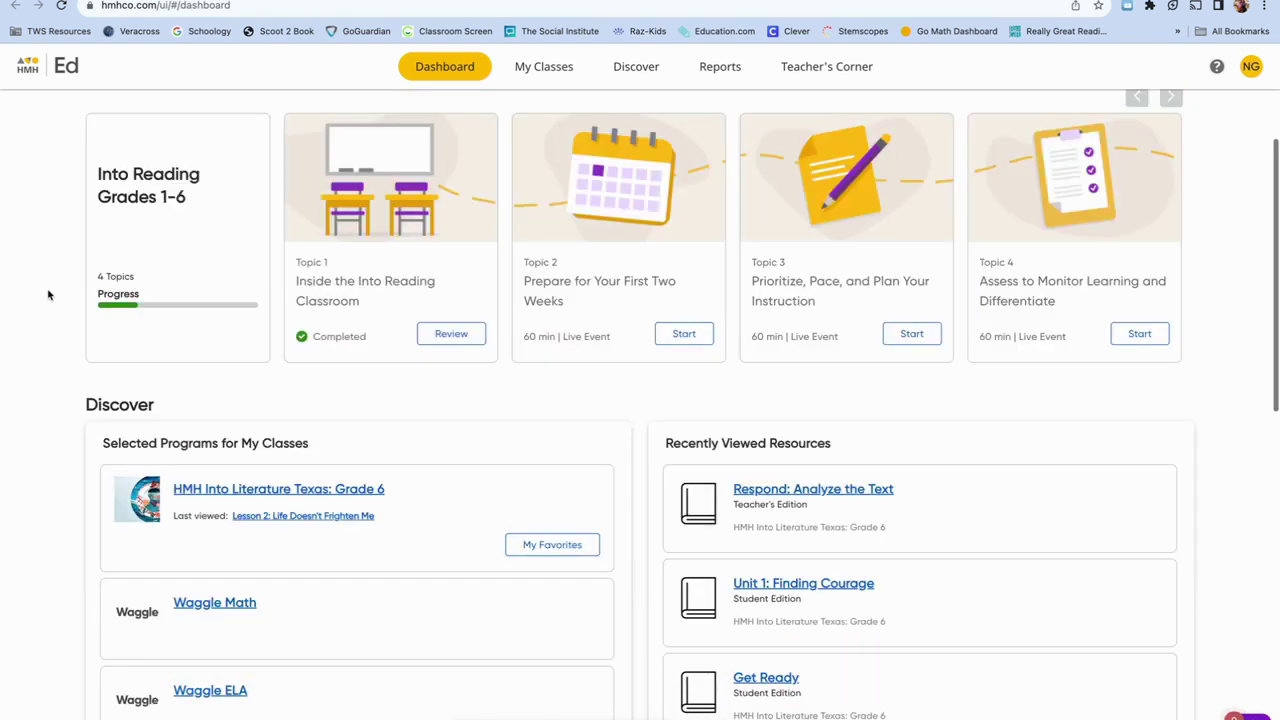
scroll(48, 294, down, 2)
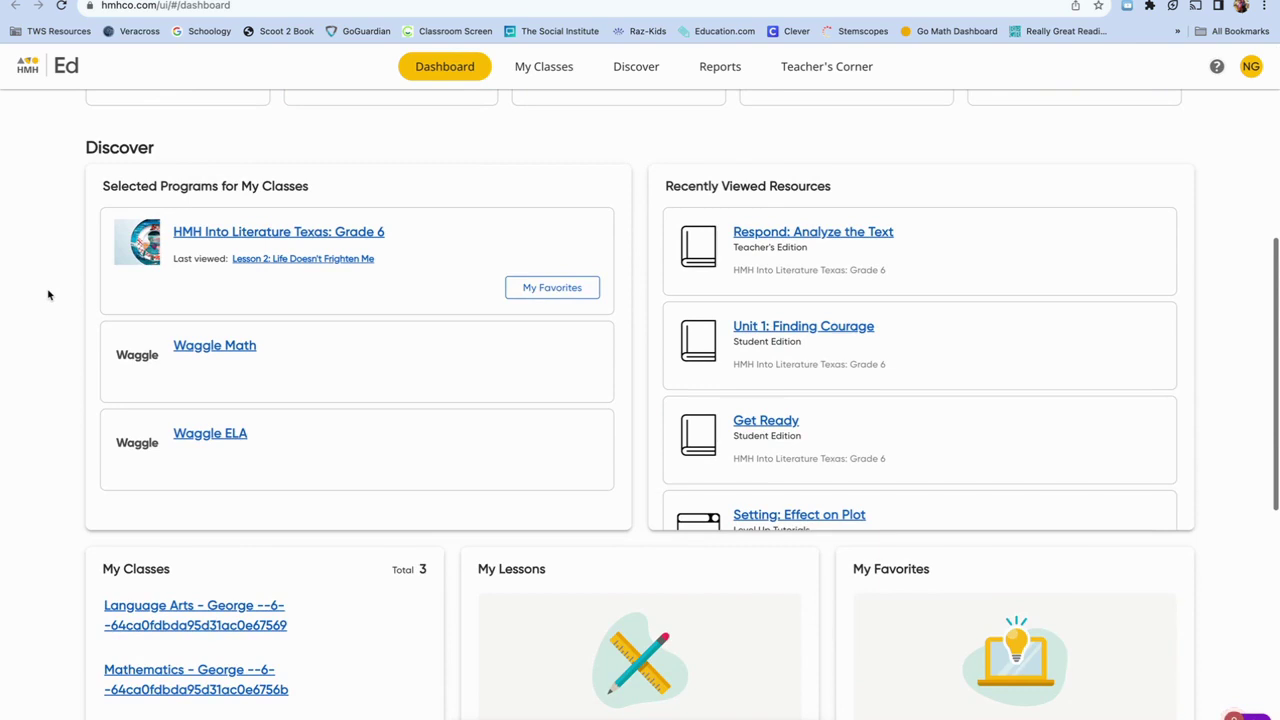
scroll(48, 294, down, 1)
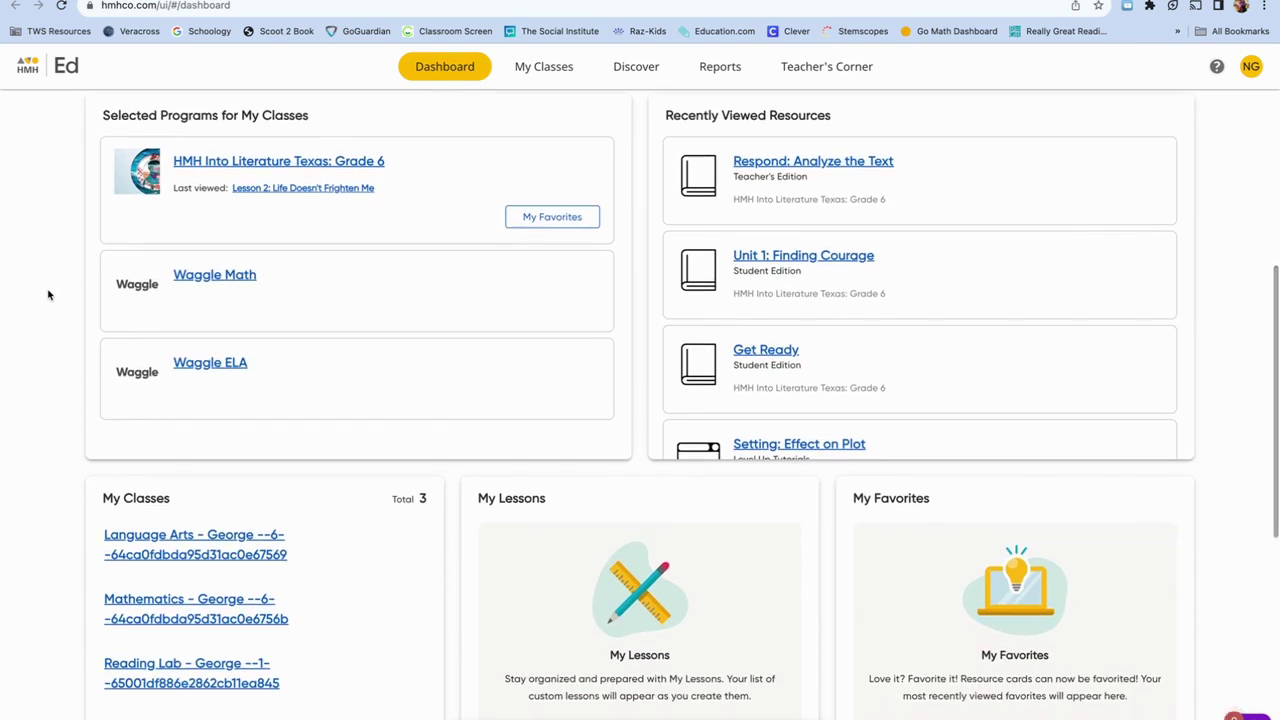
scroll(48, 294, up, 4)
scroll(48, 294, up, 2)
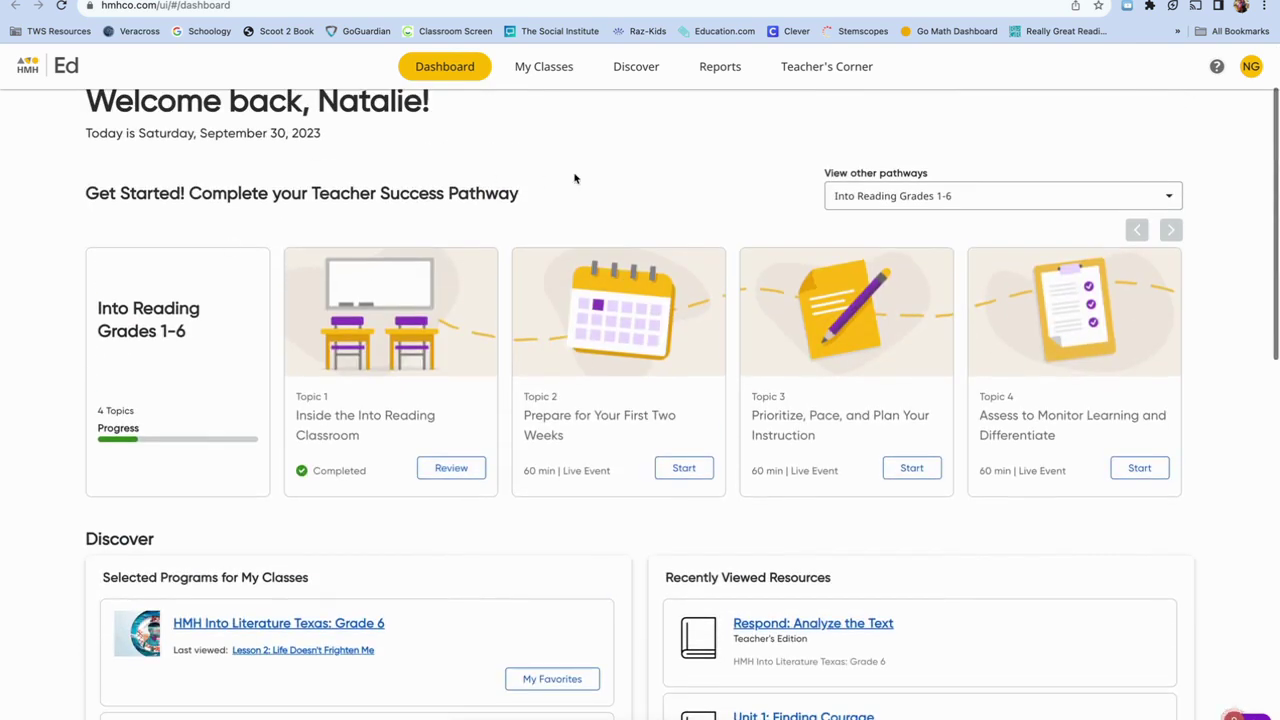
Step: Choose the Waggle Math program in the Discover resources and open its connected Growth Measure Math solution
click(660, 74)
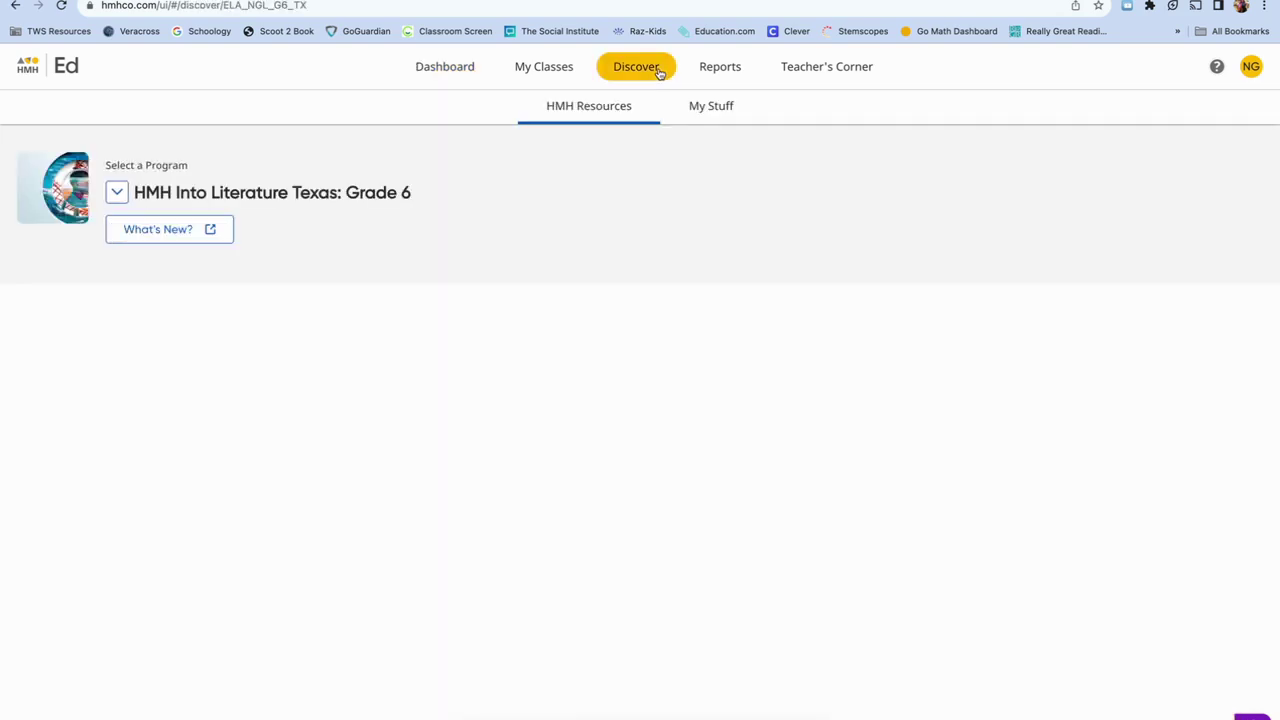
click(116, 196)
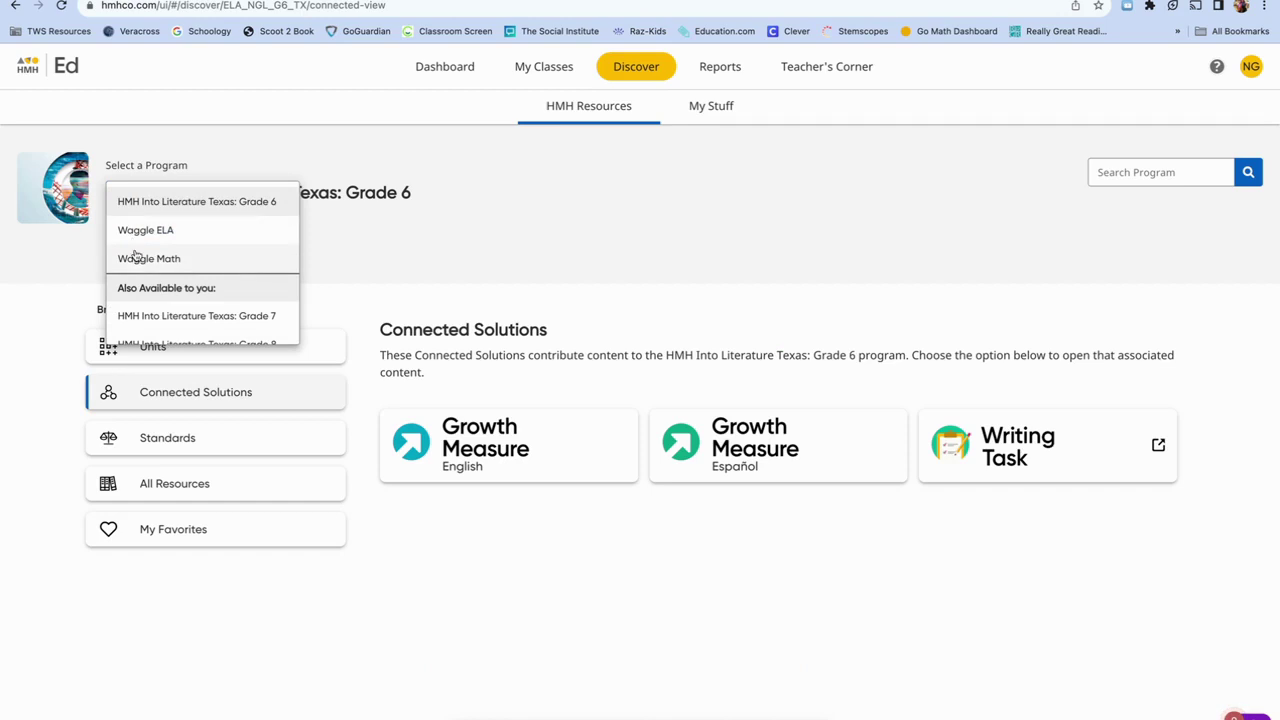
click(166, 262)
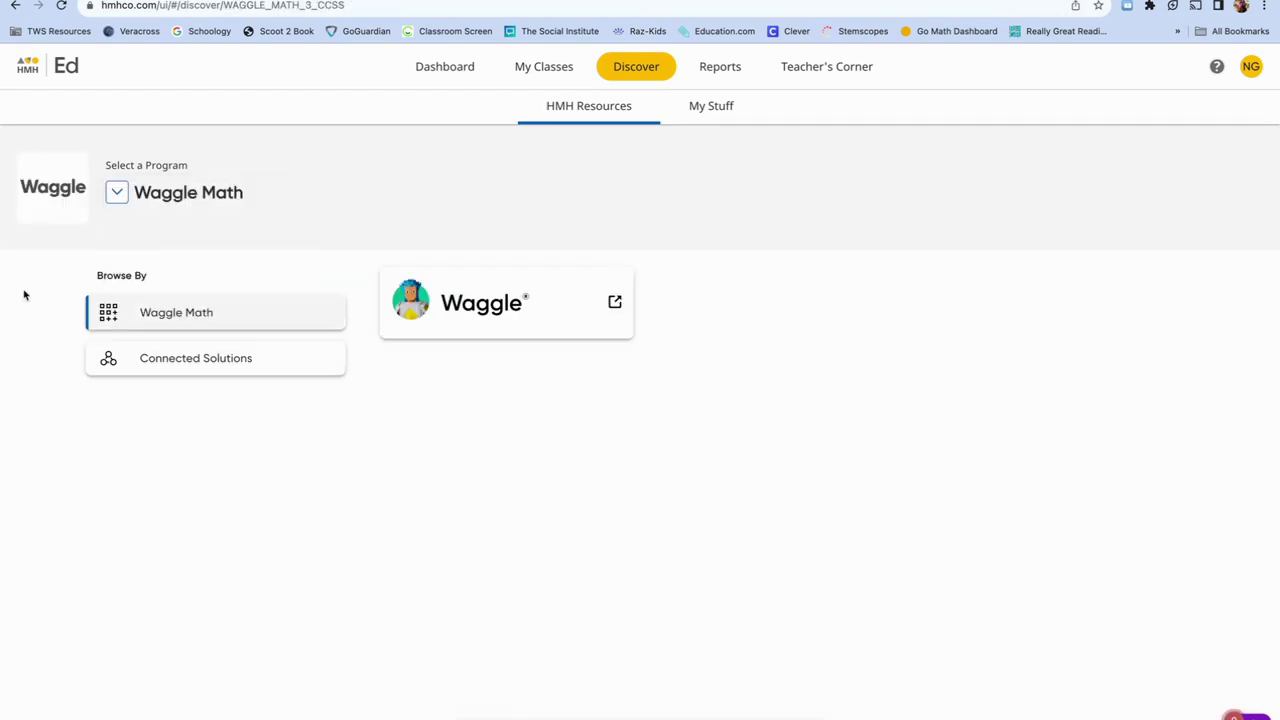
click(221, 366)
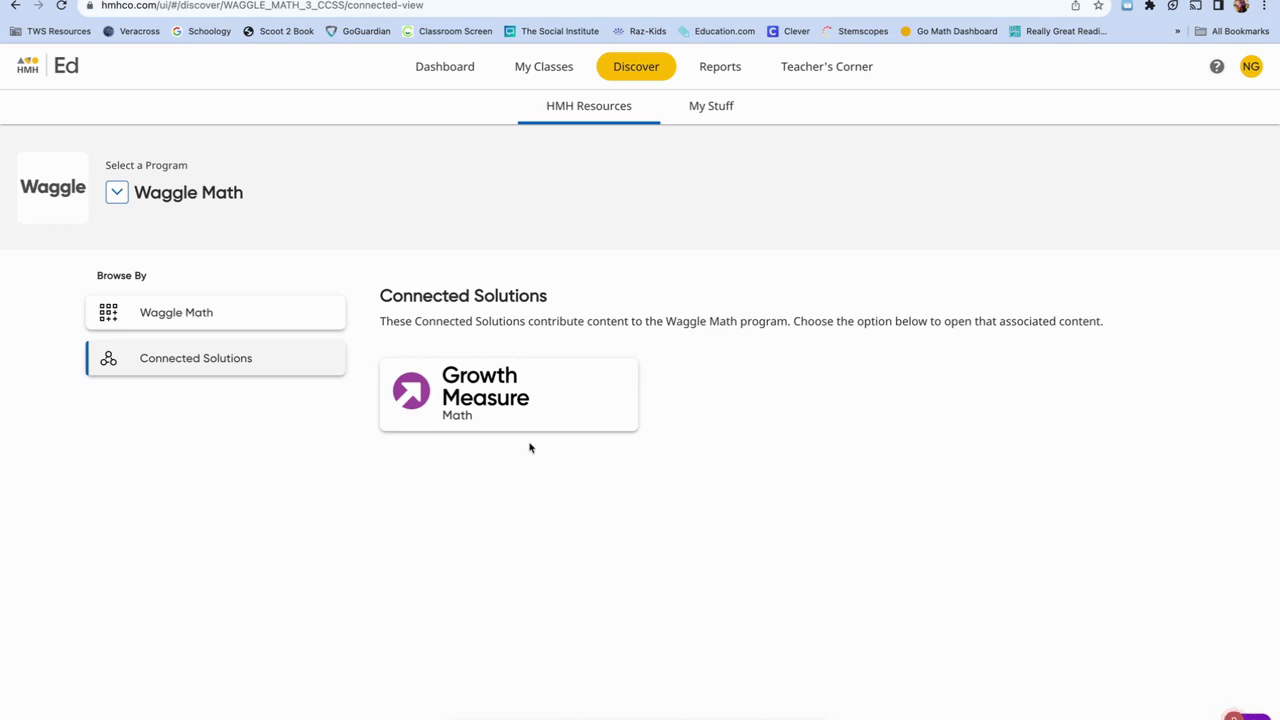
click(507, 401)
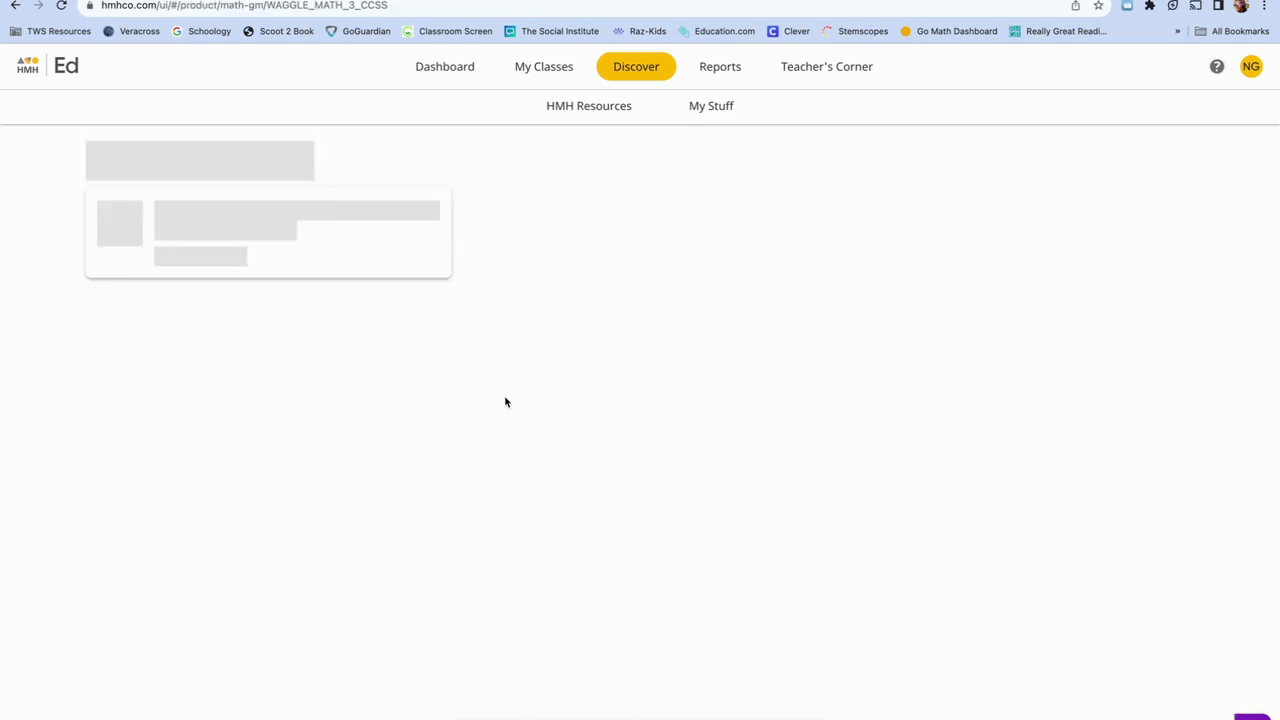
Step: Create an assignment for HMH Growth Measure Math - Grades K-8 with start date 10/02/2023 and due date 10/06/2023
scroll(578, 384, down, 1)
scroll(578, 384, down, 1)
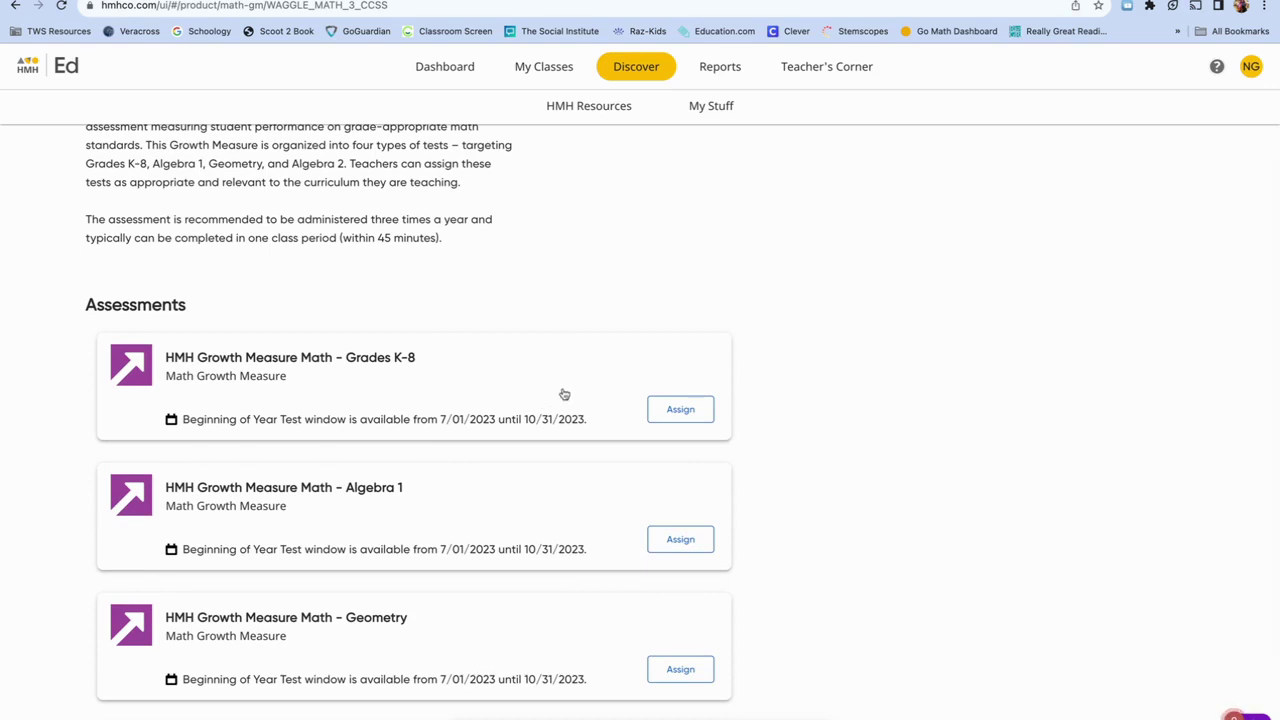
click(690, 411)
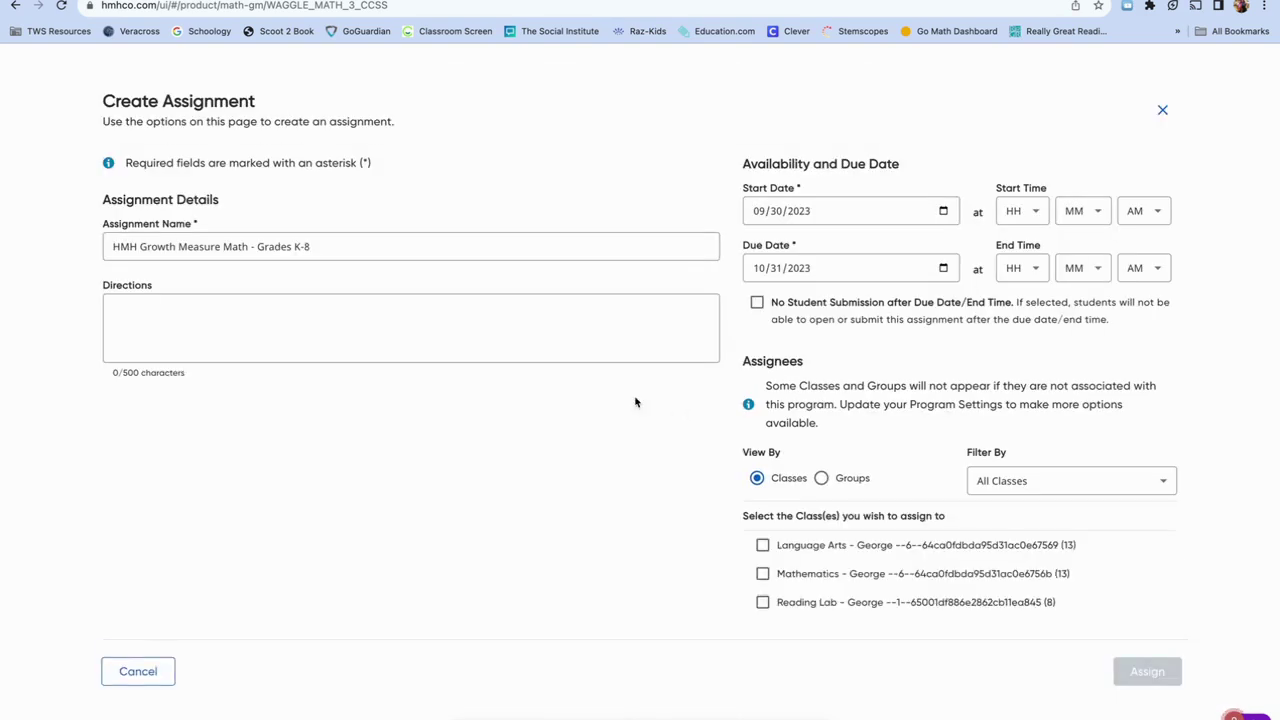
scroll(666, 297, down, 1)
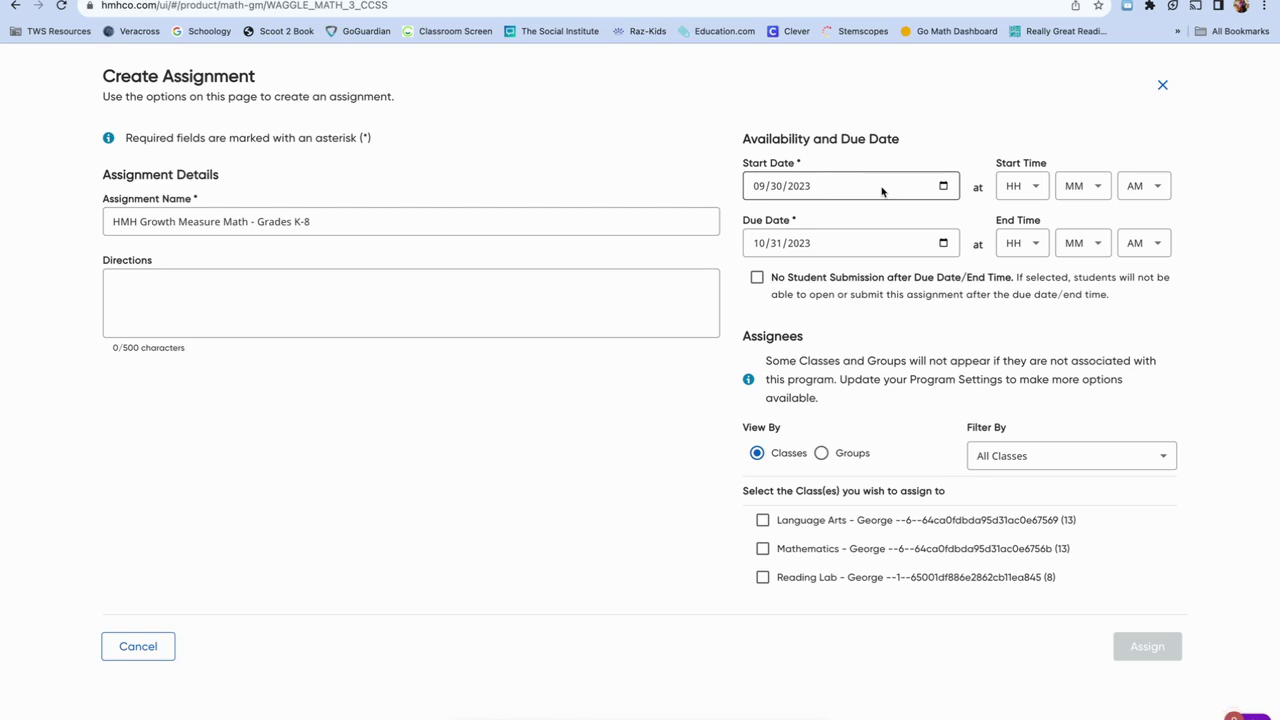
click(942, 187)
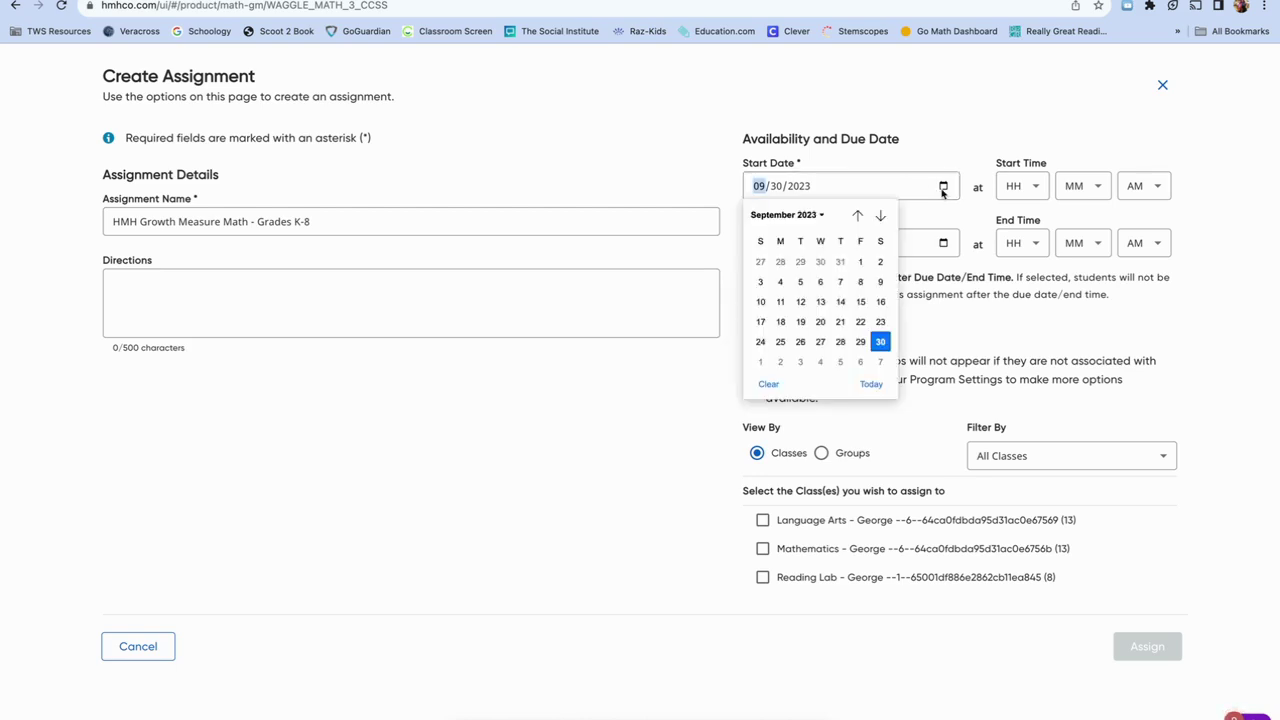
click(781, 363)
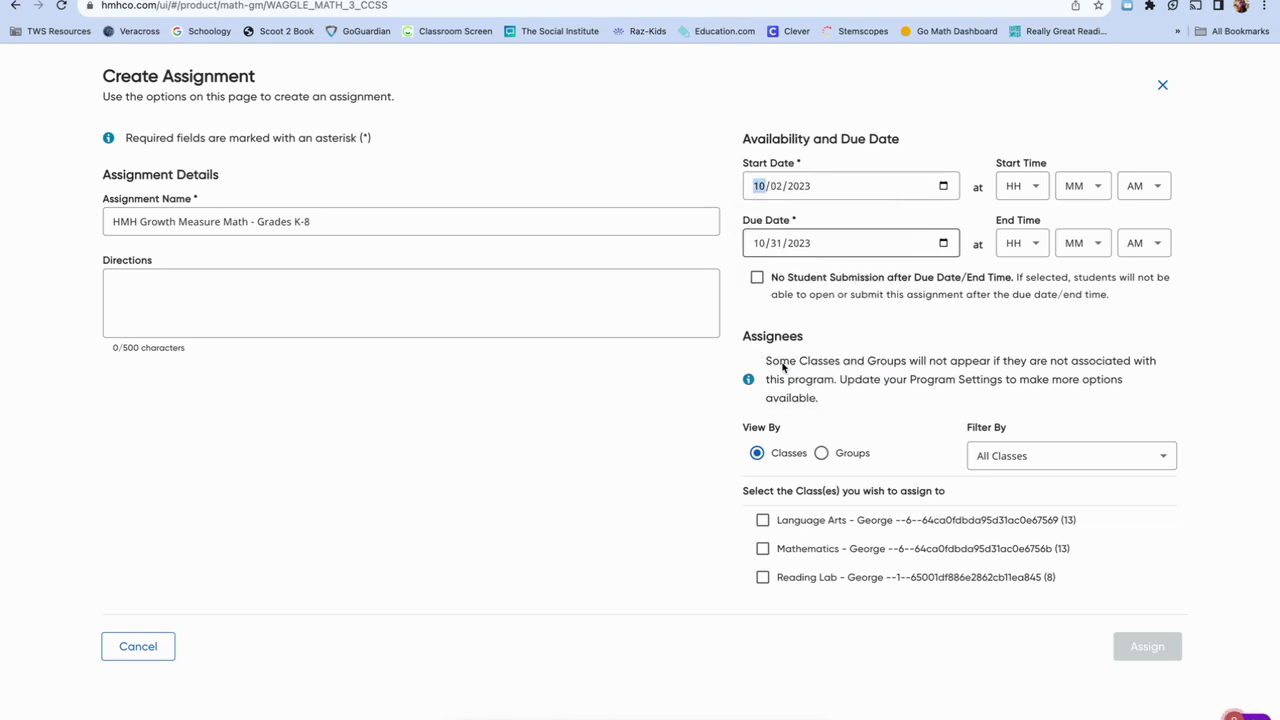
click(943, 245)
click(797, 343)
click(863, 323)
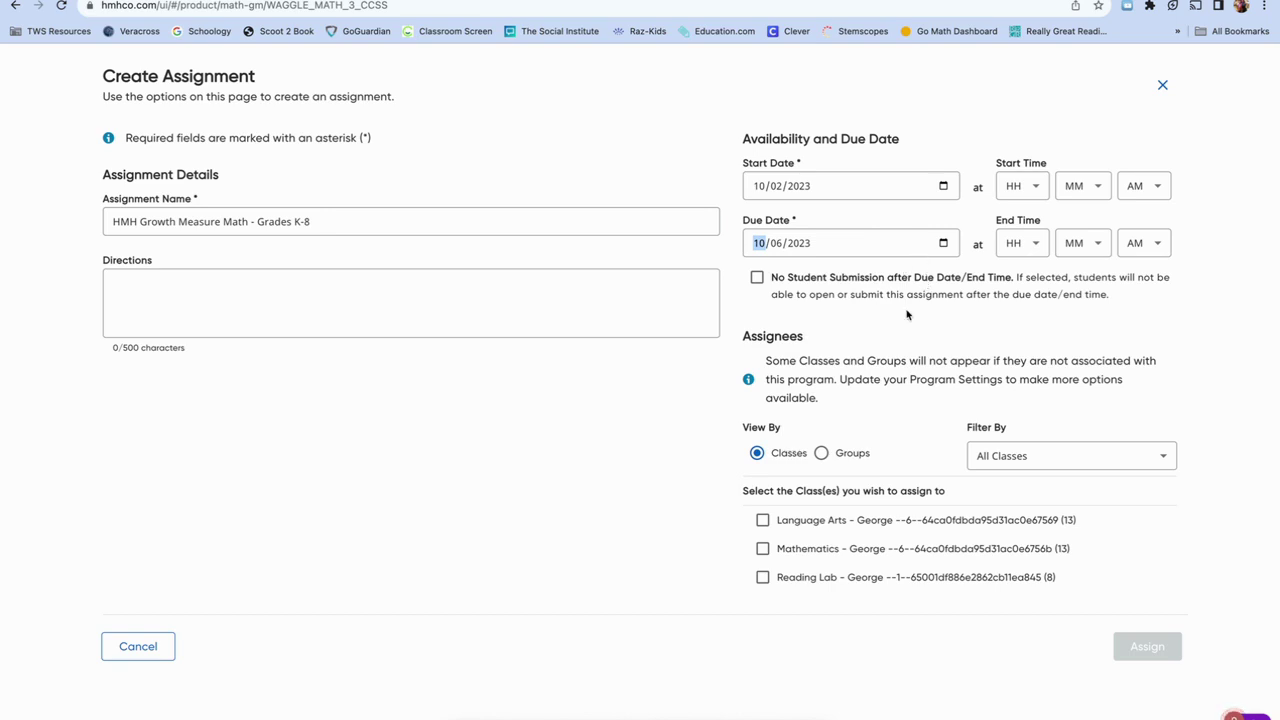
Step: Select the Mathematics class as the assignee and assign the Growth Measure test
scroll(912, 270, down, 1)
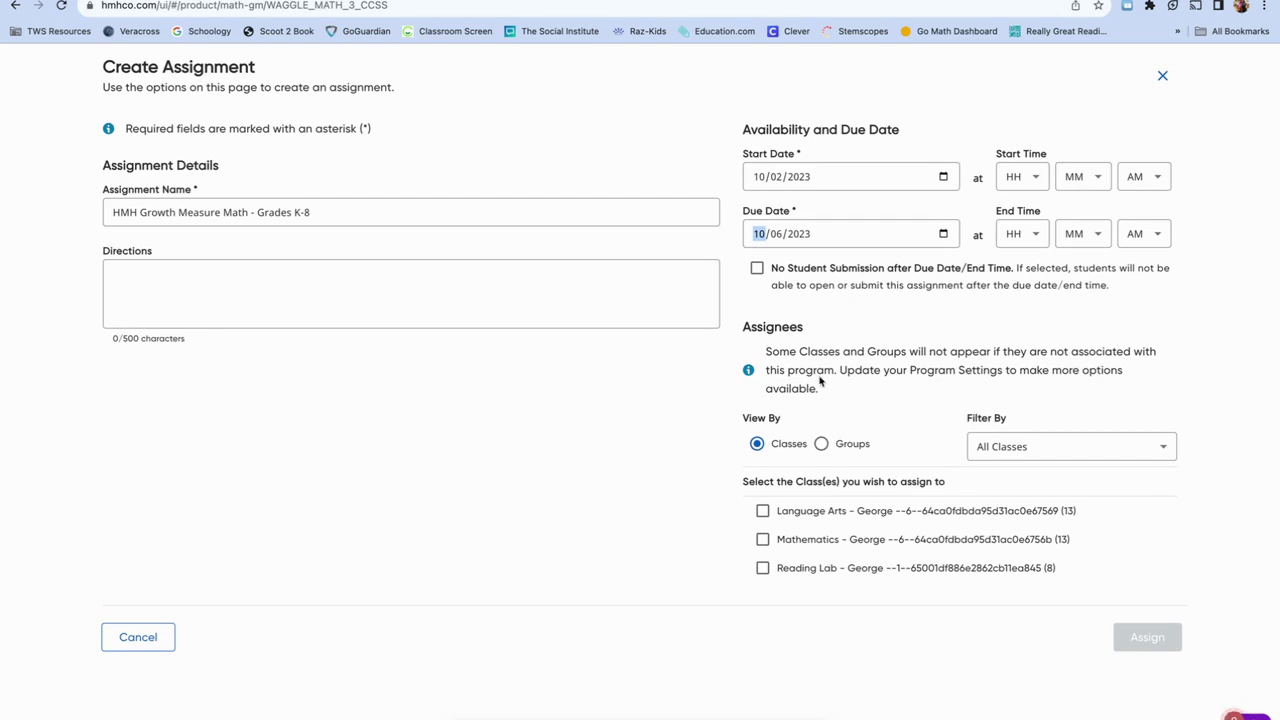
click(763, 541)
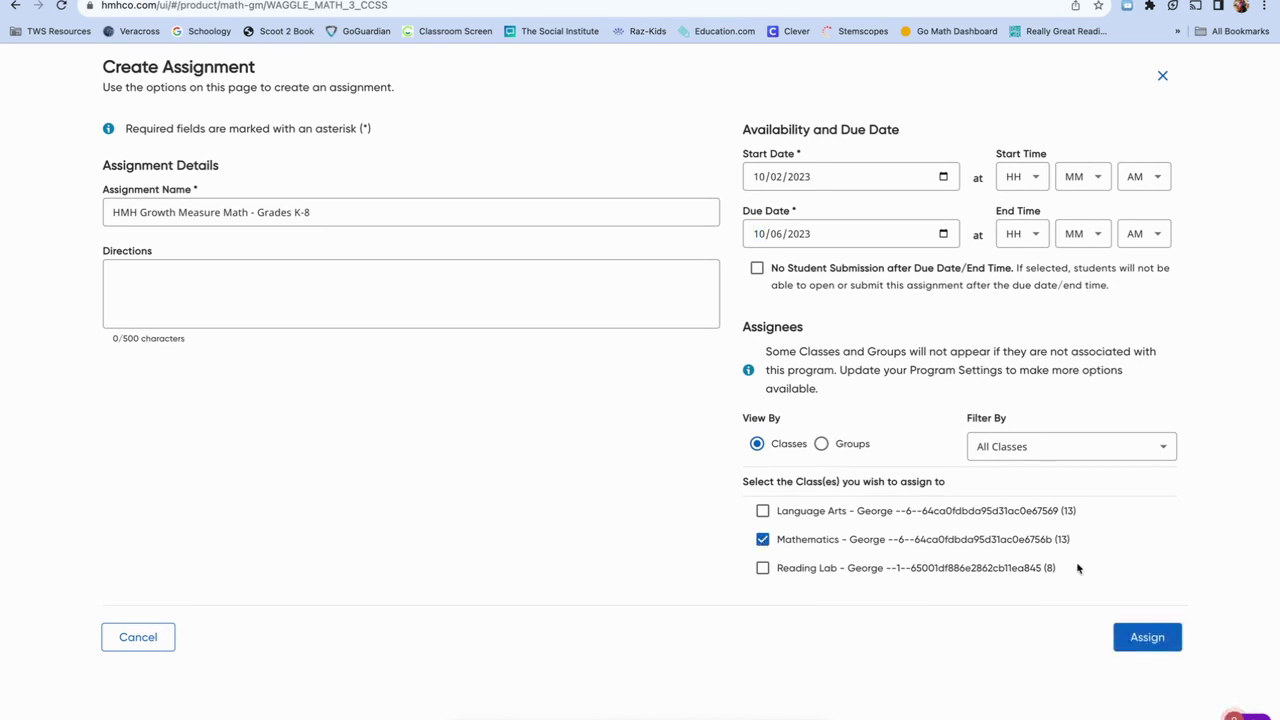
click(1145, 638)
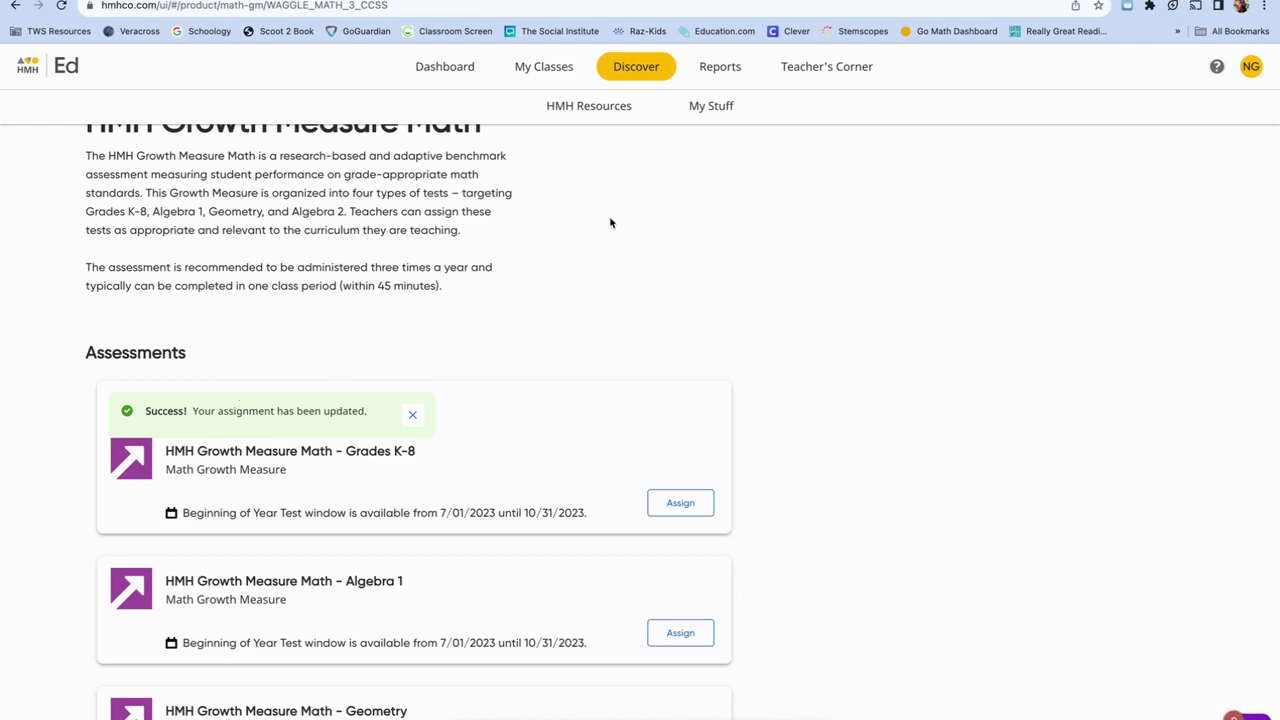
Step: Open the HMH Growth Measure Math - Grades K-8 assignment from the Mathematics class's assignment overview
click(547, 72)
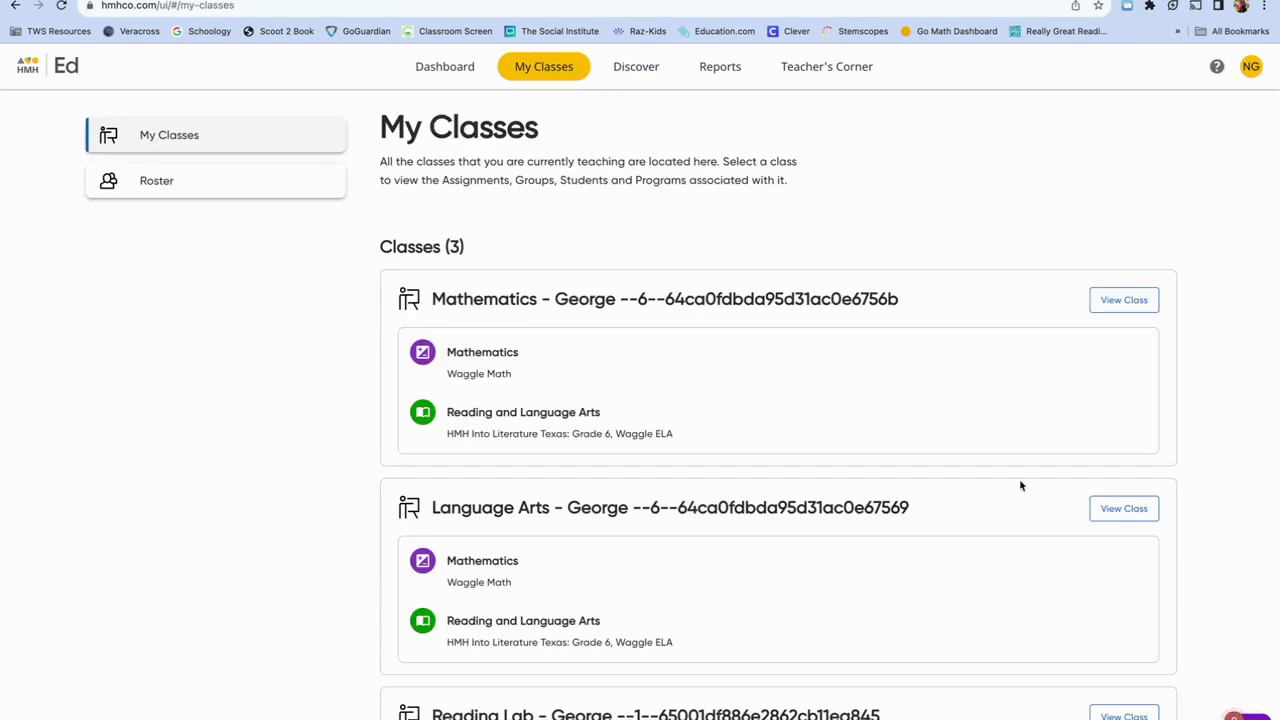
click(1112, 303)
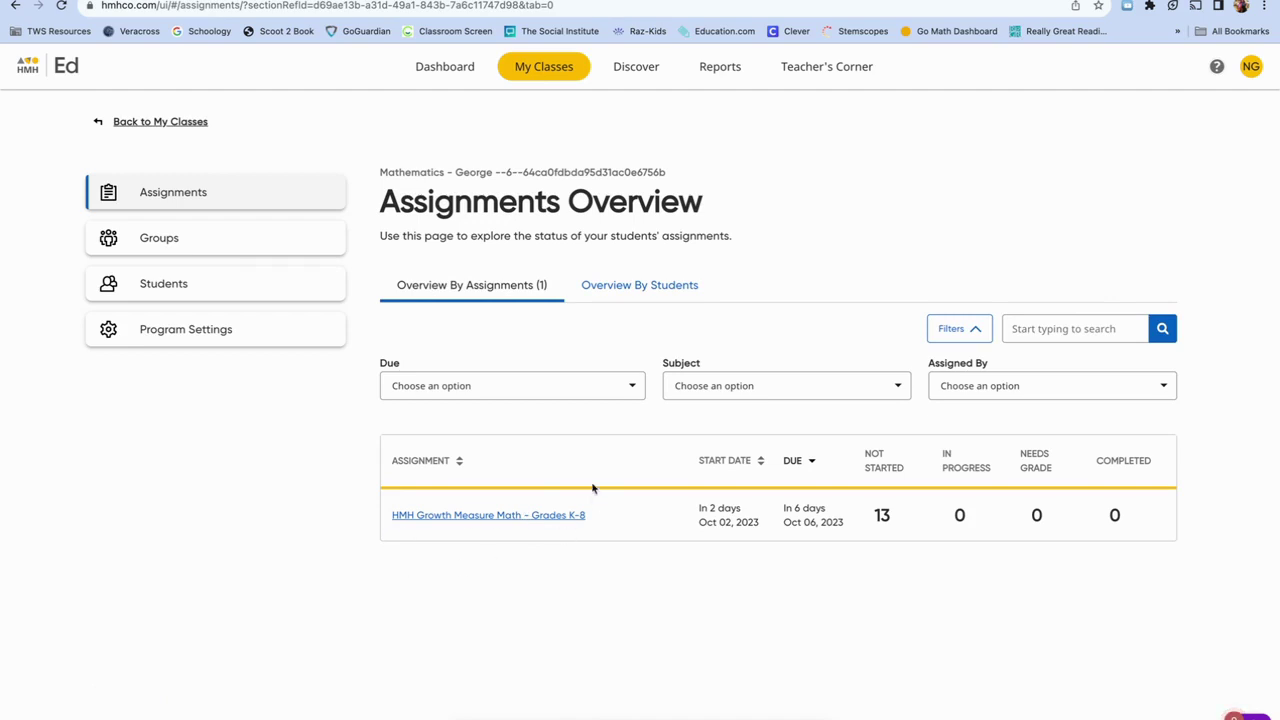
click(505, 518)
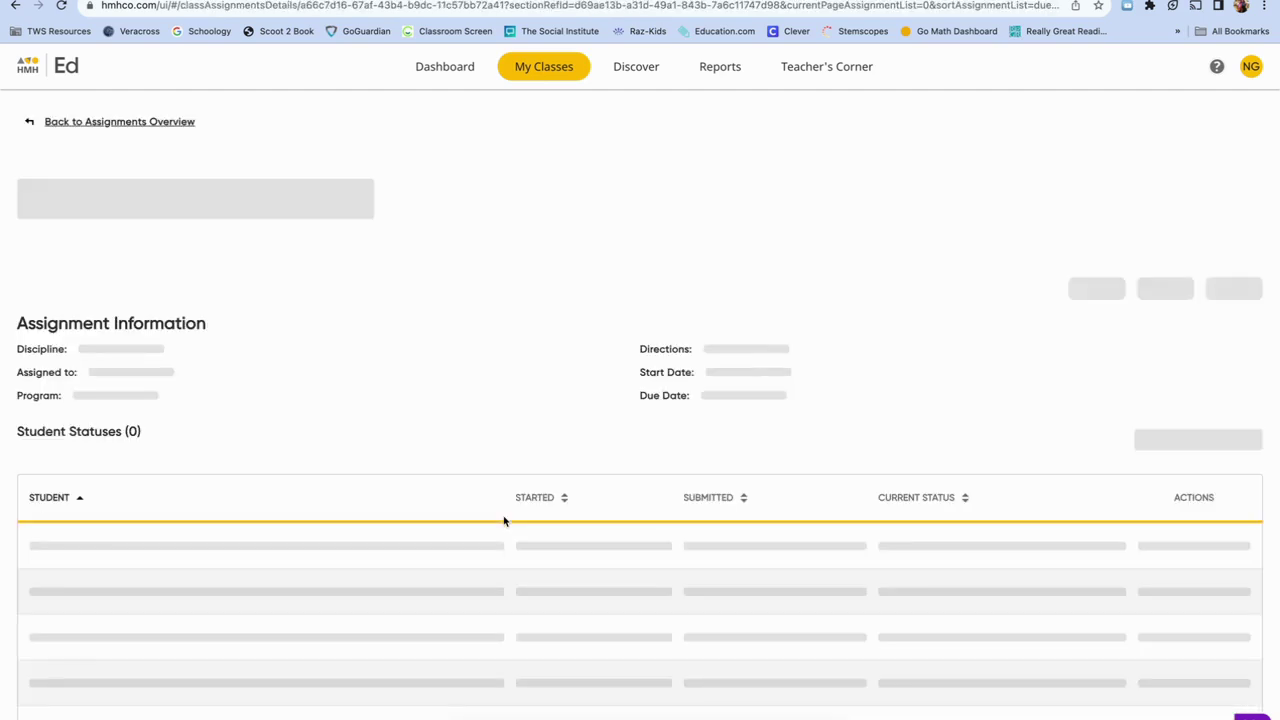
Step: Check the assignment's student statuses and its editing options, then leave the edit form without saving
scroll(925, 413, down, 2)
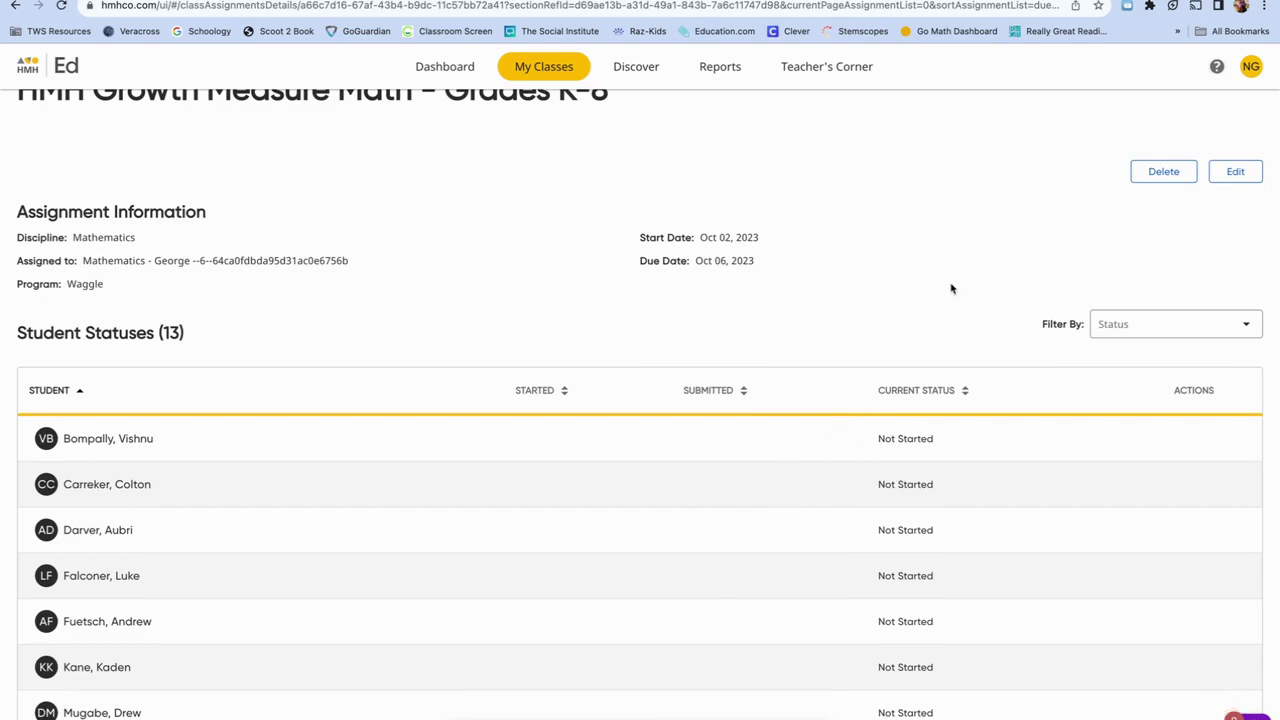
click(1236, 172)
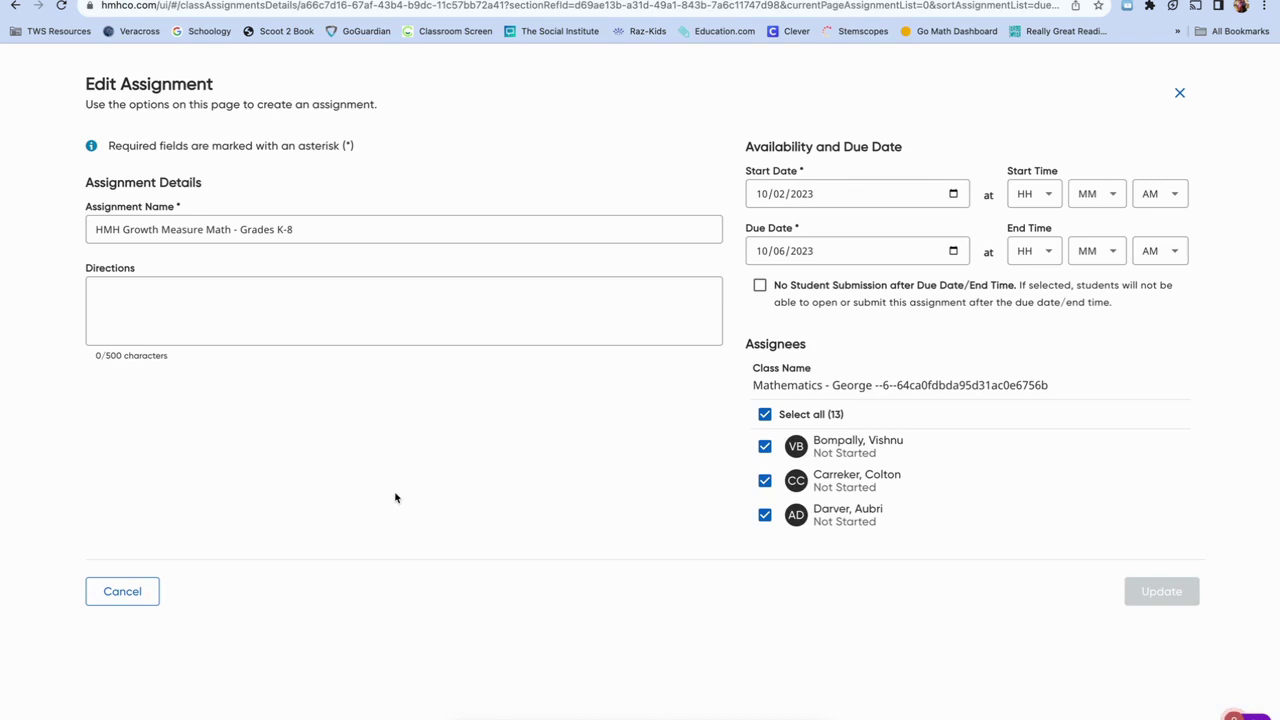
click(122, 591)
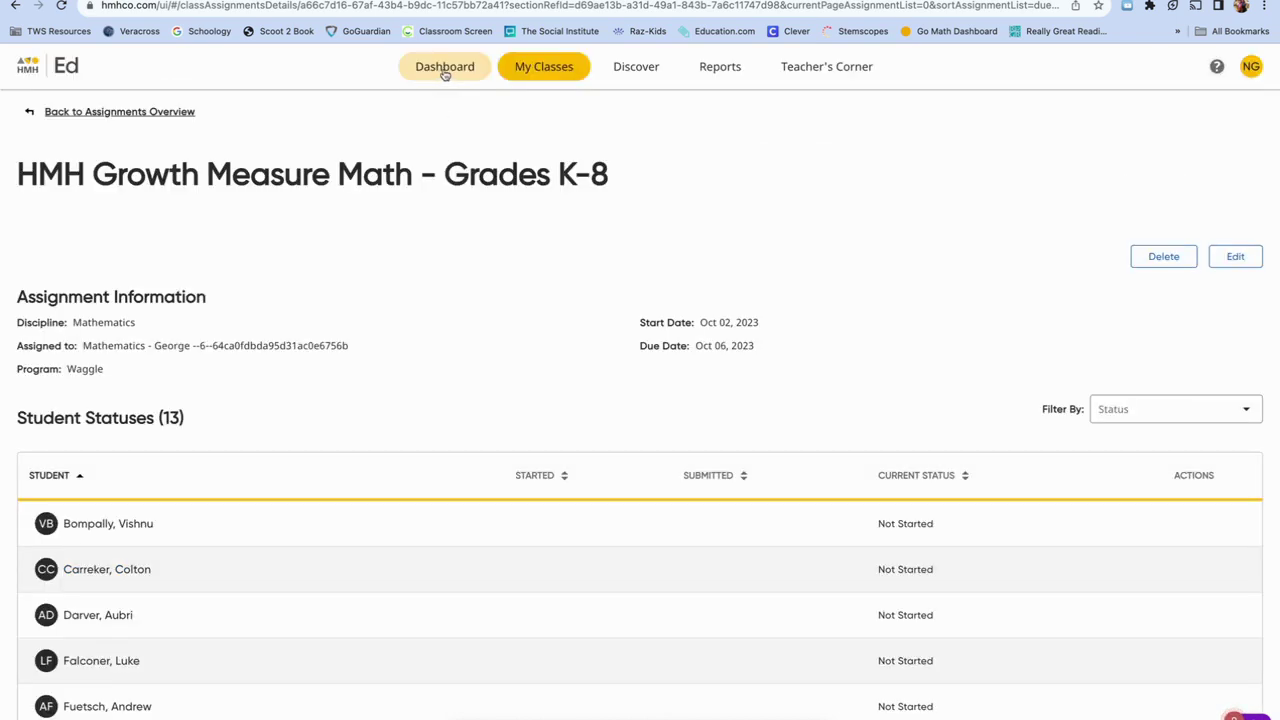
Step: Return to the HMH Ed dashboard, open the Waggle Math program and launch Waggle
click(443, 74)
scroll(26, 317, down, 5)
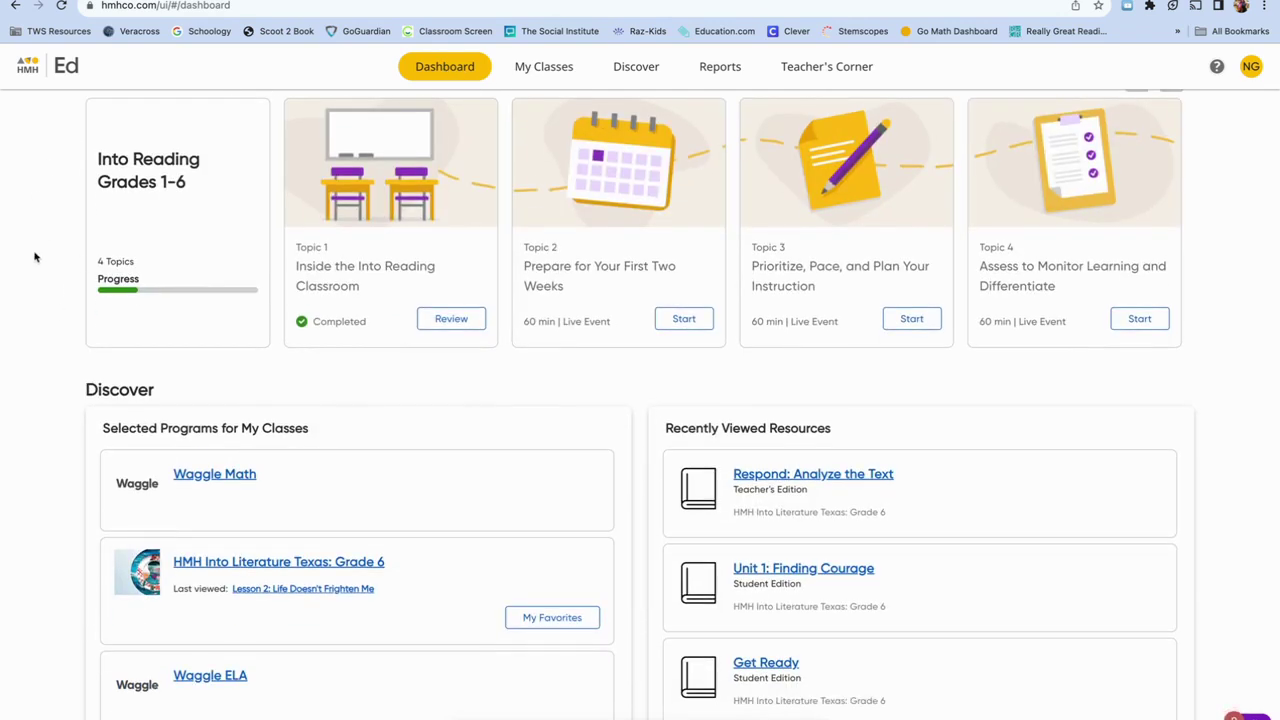
scroll(35, 257, down, 1)
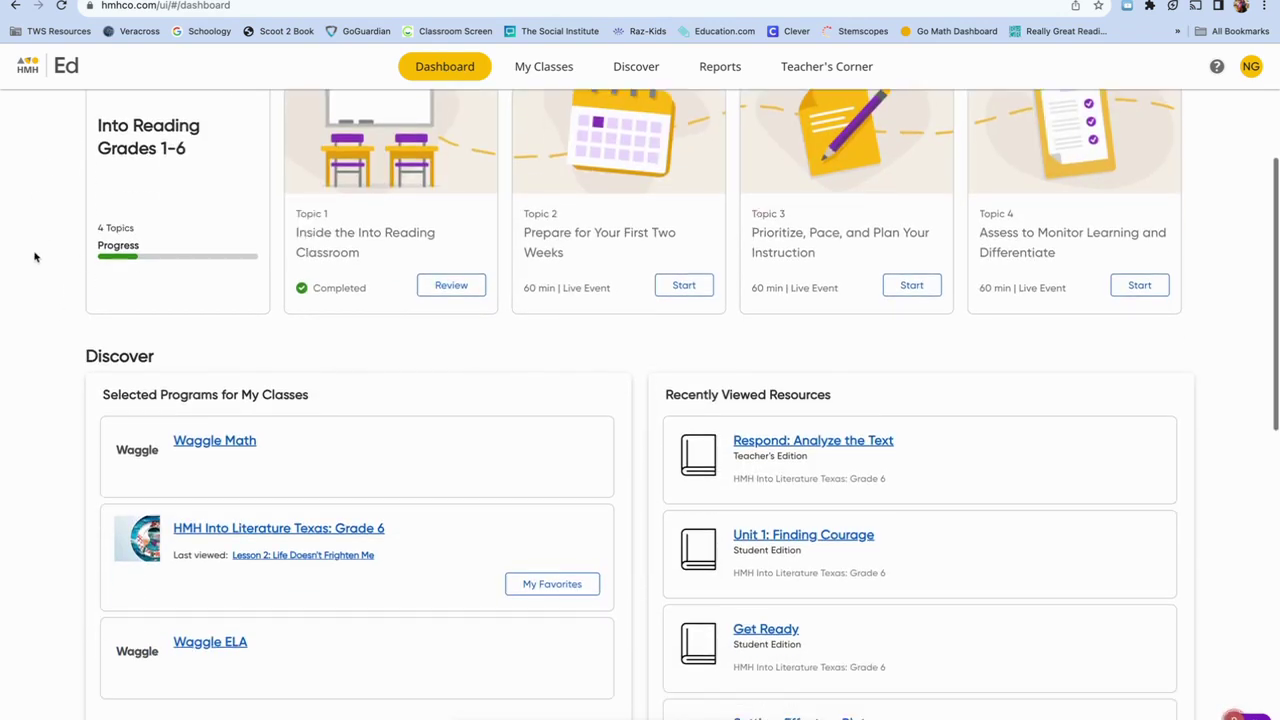
click(203, 442)
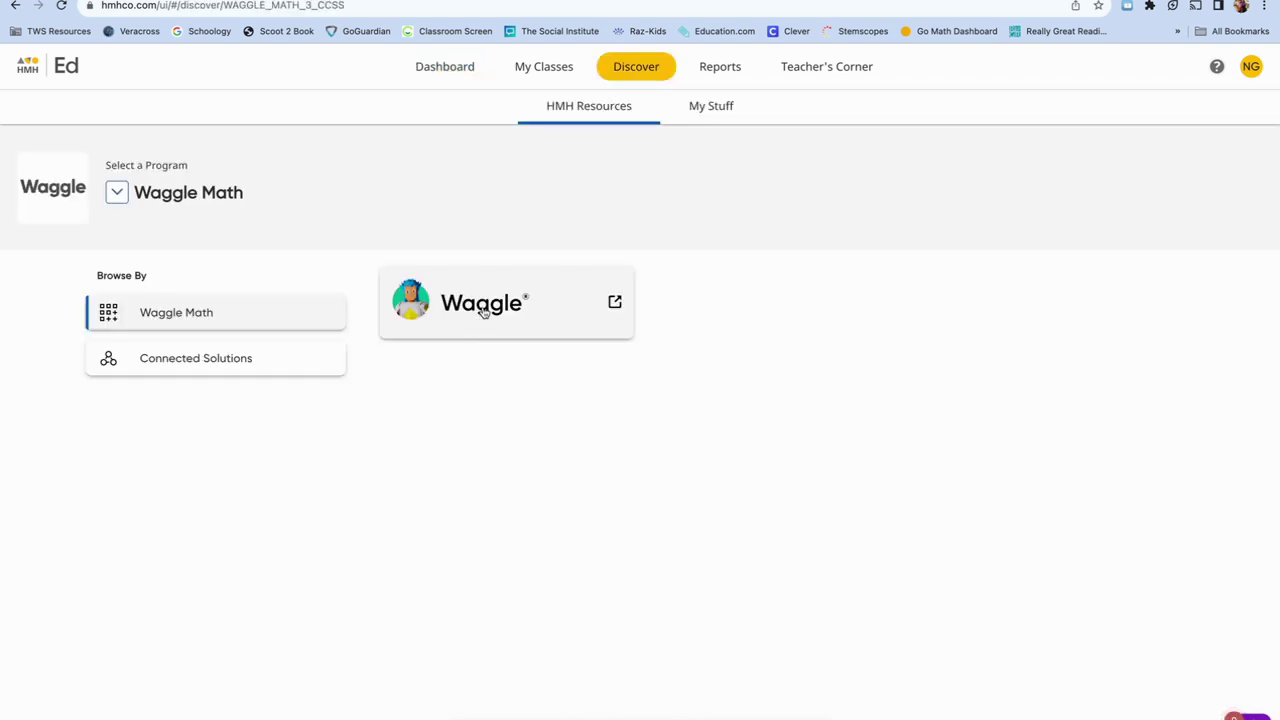
click(483, 312)
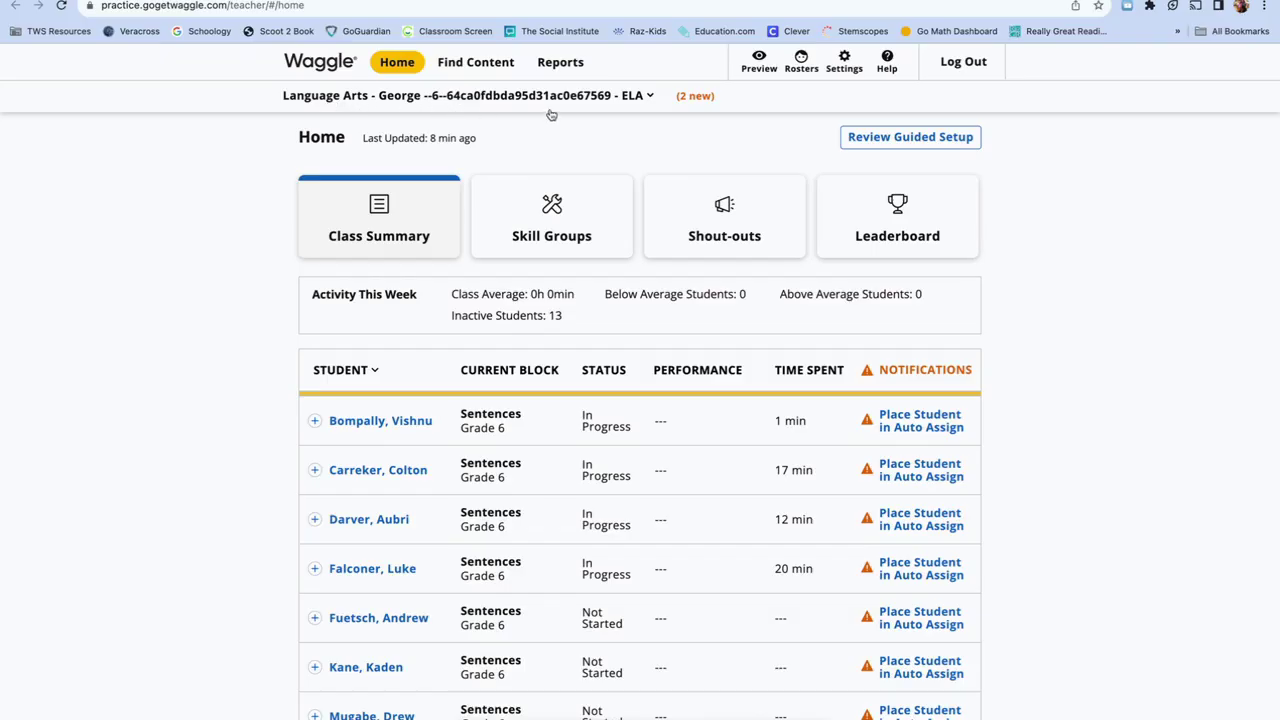
Step: Switch the Waggle home page to the Mathematics class's ELA section
click(595, 100)
scroll(522, 214, down, 1)
click(525, 201)
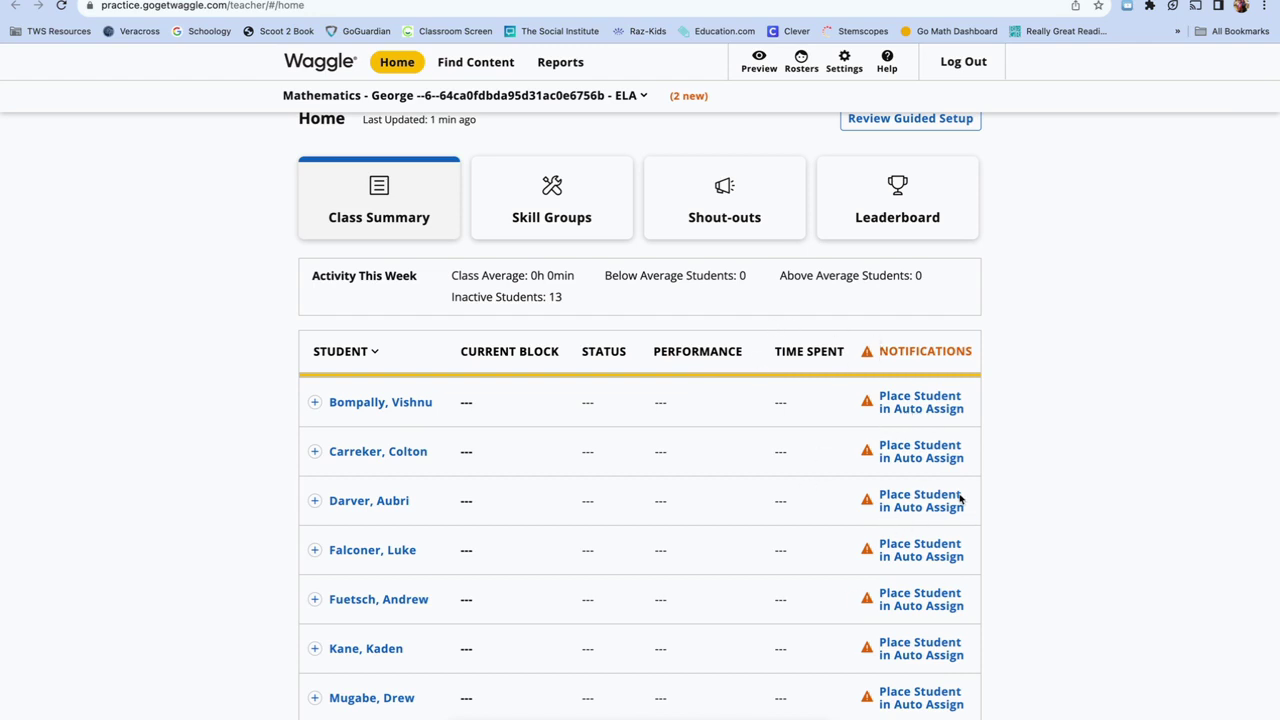
Step: Review the class summary in Waggle and expand the first student's row for details
scroll(706, 380, up, 1)
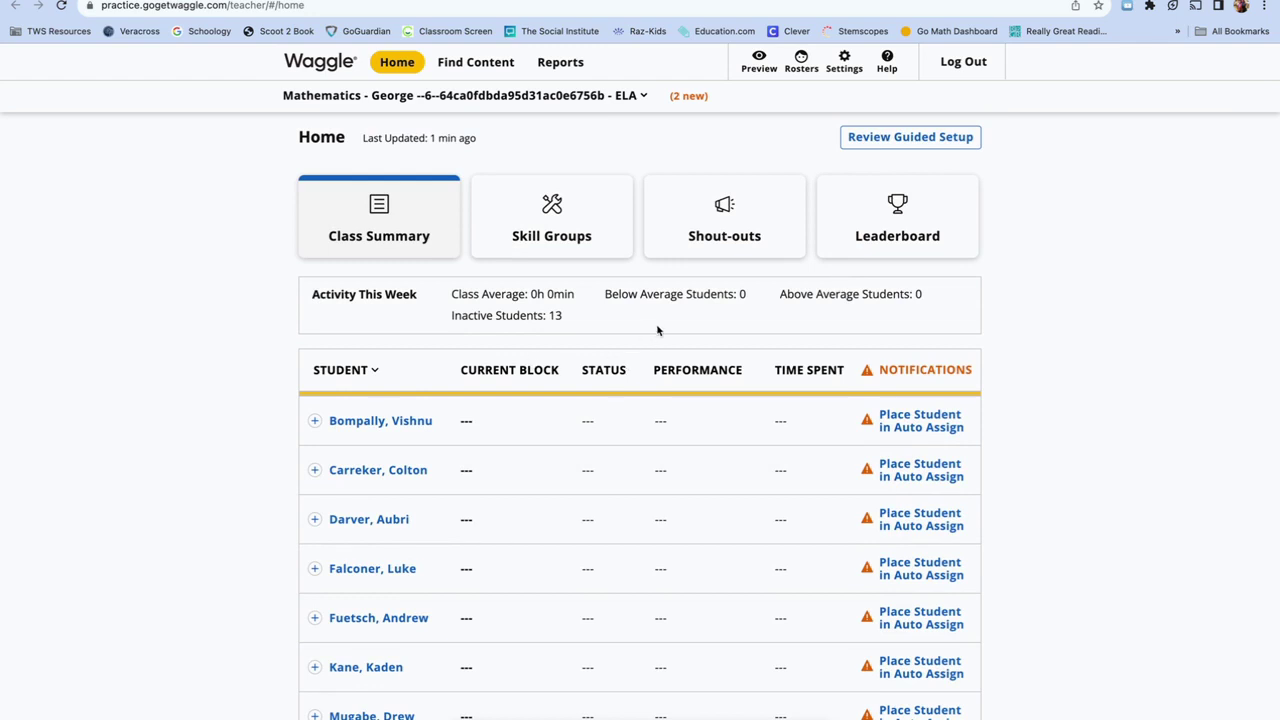
scroll(732, 320, down, 1)
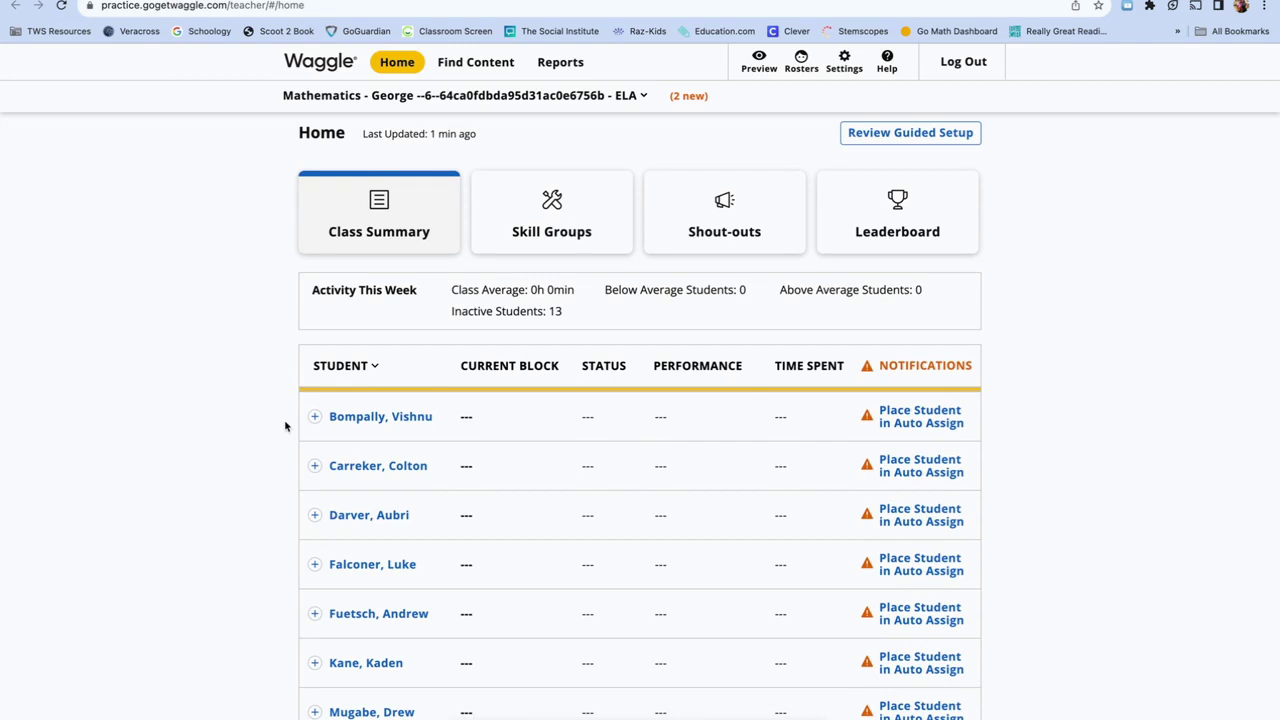
click(316, 418)
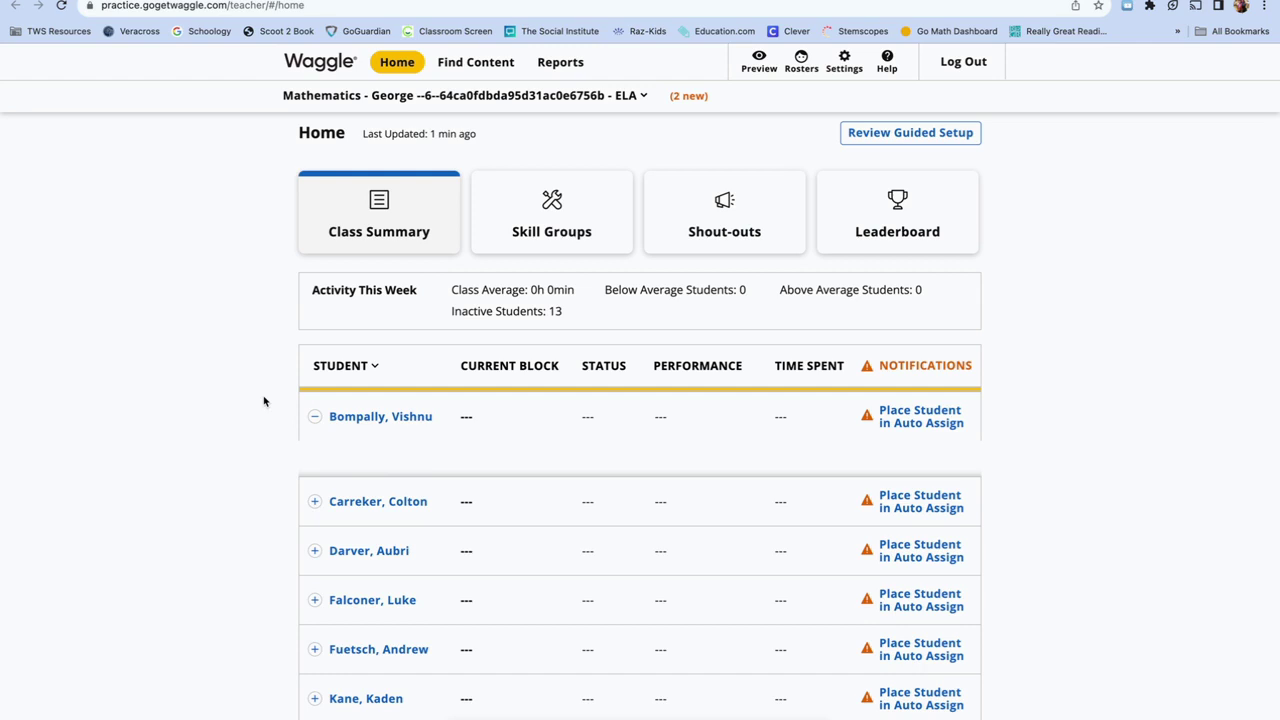
scroll(264, 401, up, 1)
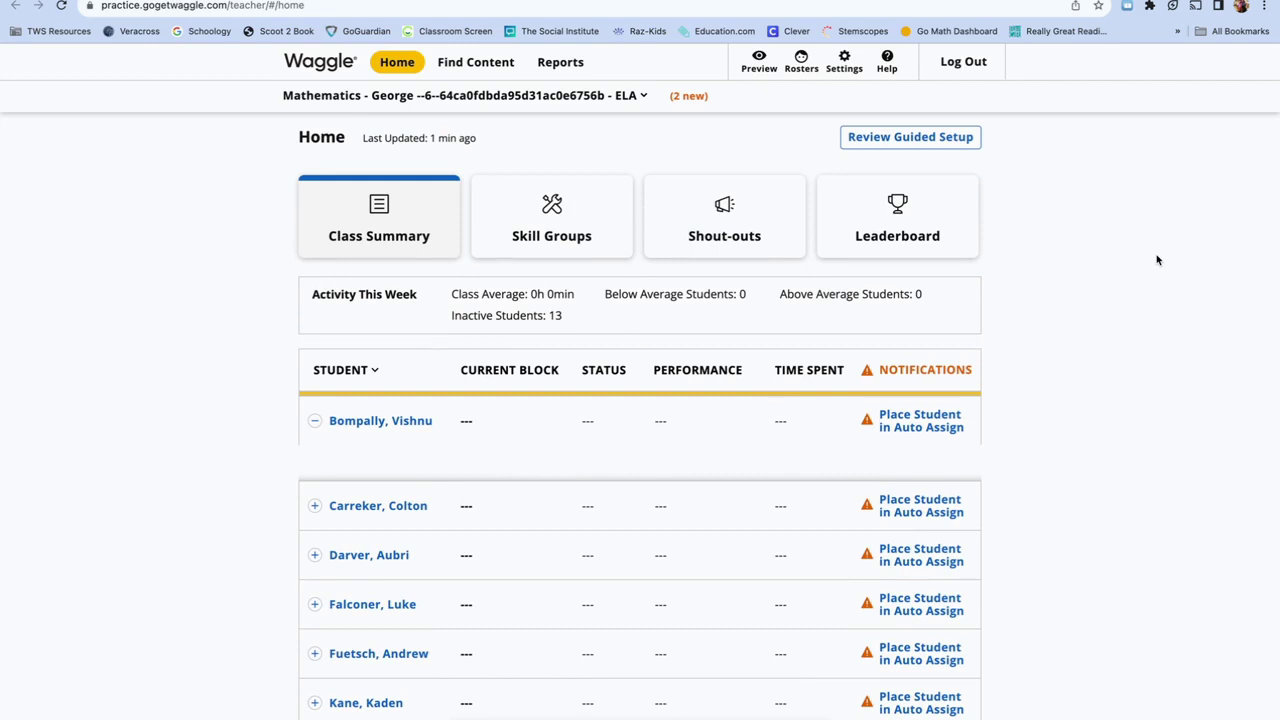
Step: Switch to the student's Schoology window showing the Mathematics 23-MT-MATH-04-A course
key(ctrl+Right)
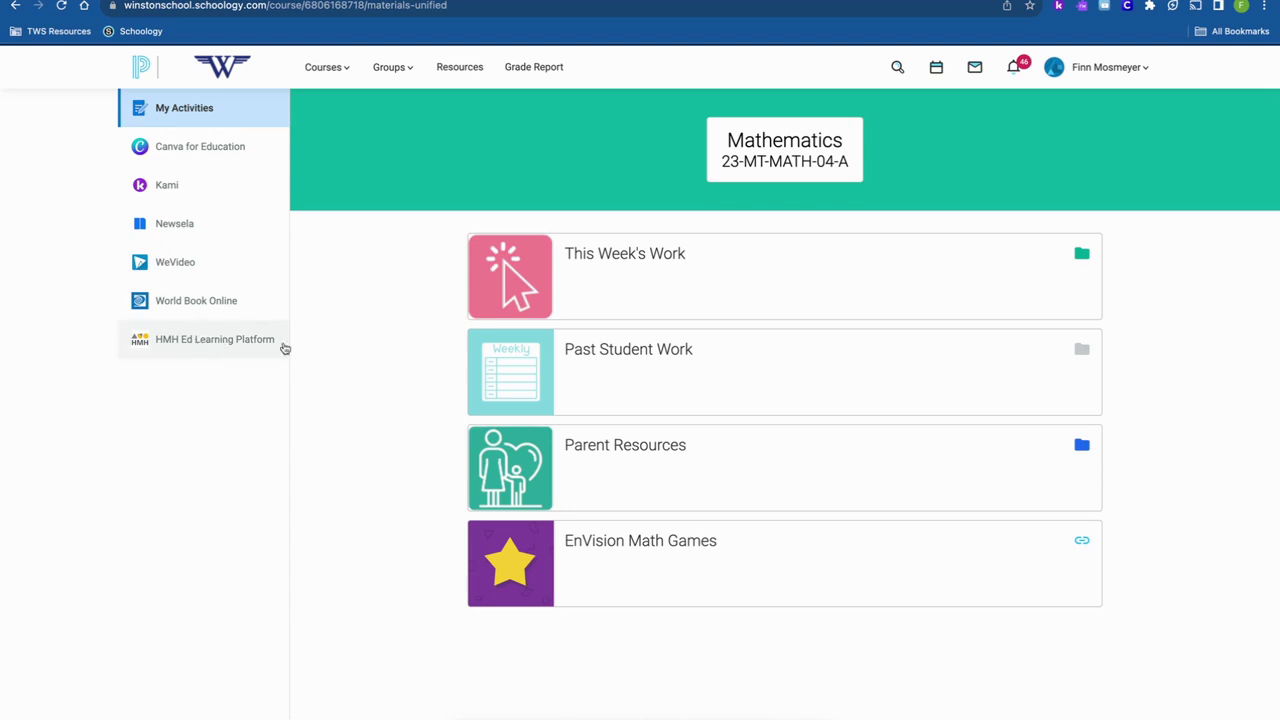
Step: From the student's HMH Ed account, start the HMH Growth Measure Math - Grades K-8 assignment and open the Waggle connected program
click(206, 344)
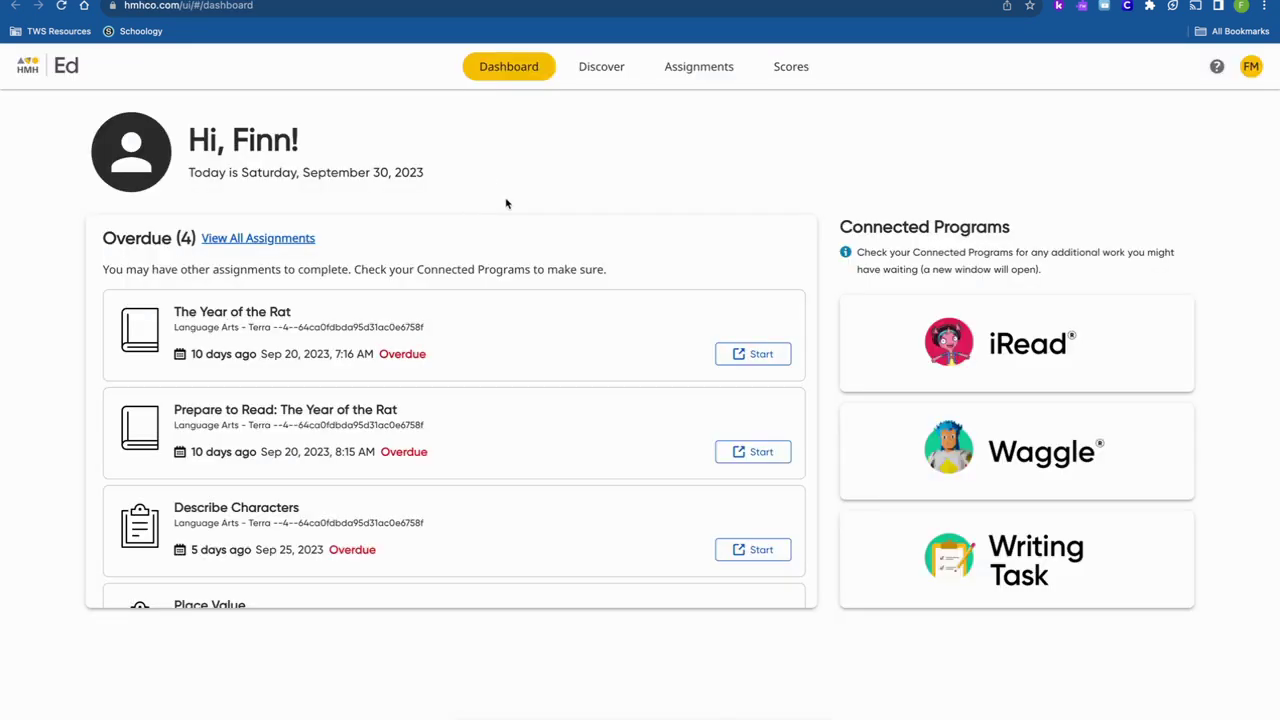
click(710, 72)
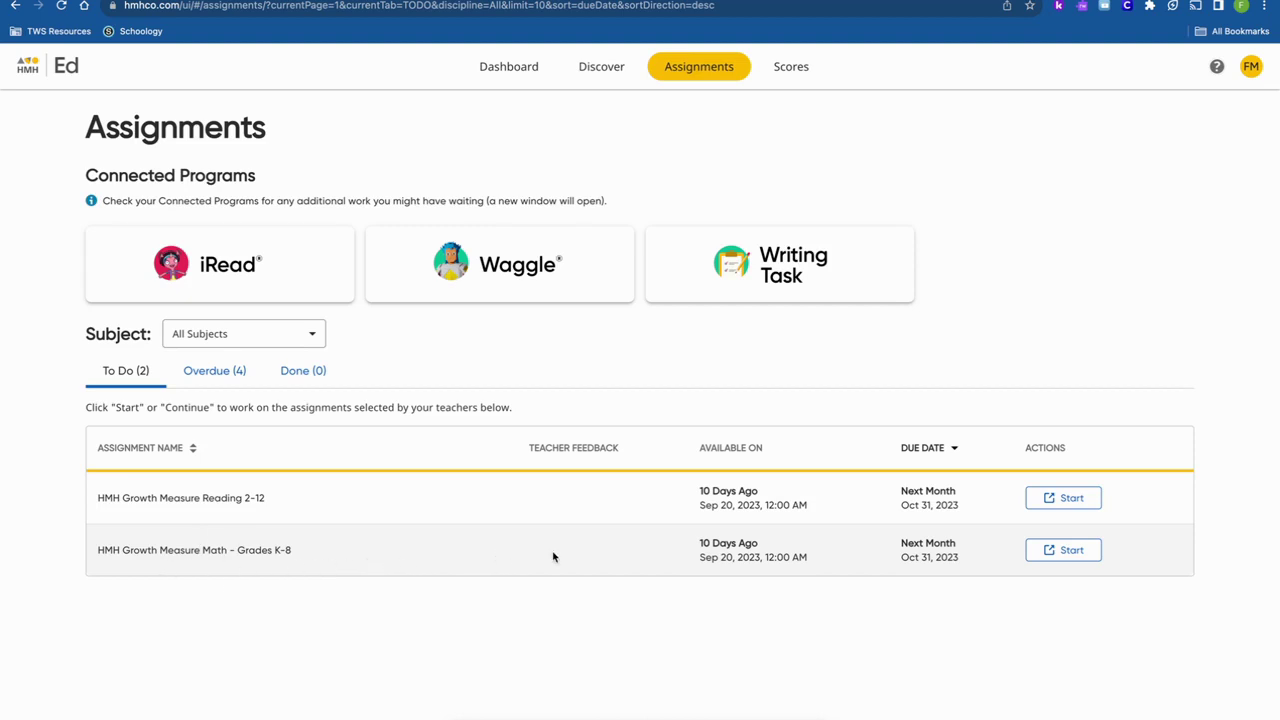
click(1069, 551)
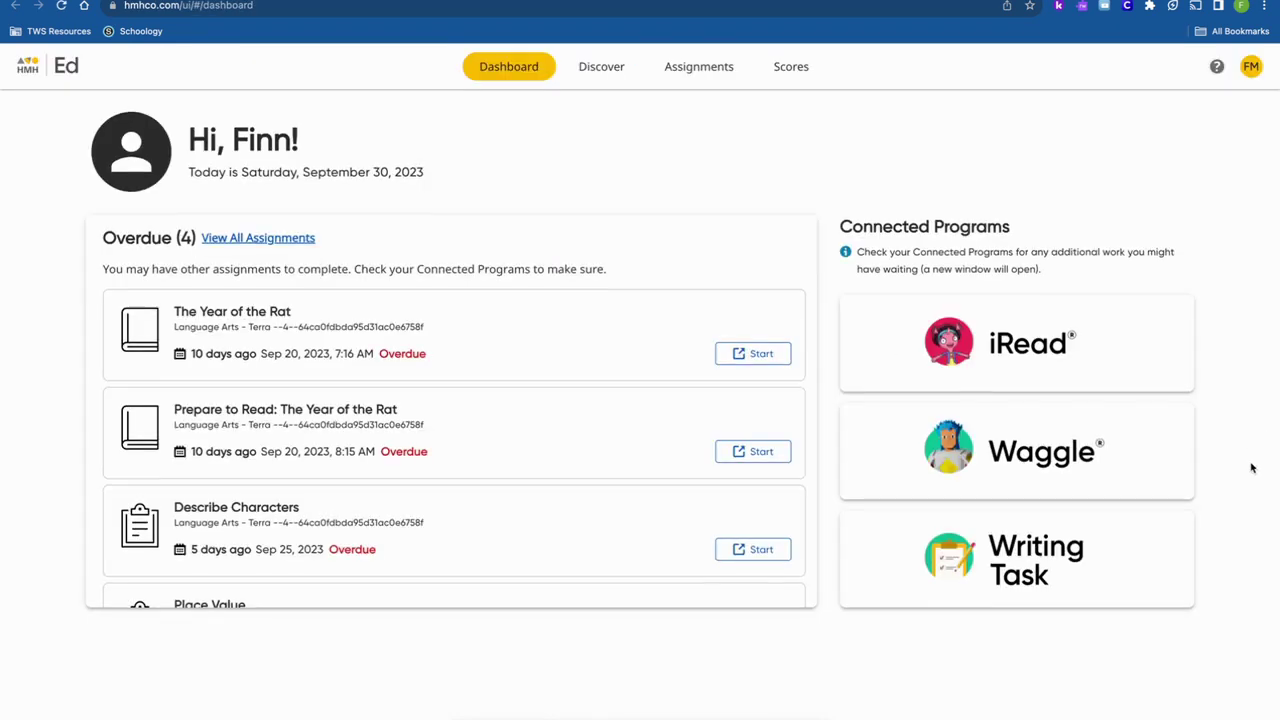
click(1044, 456)
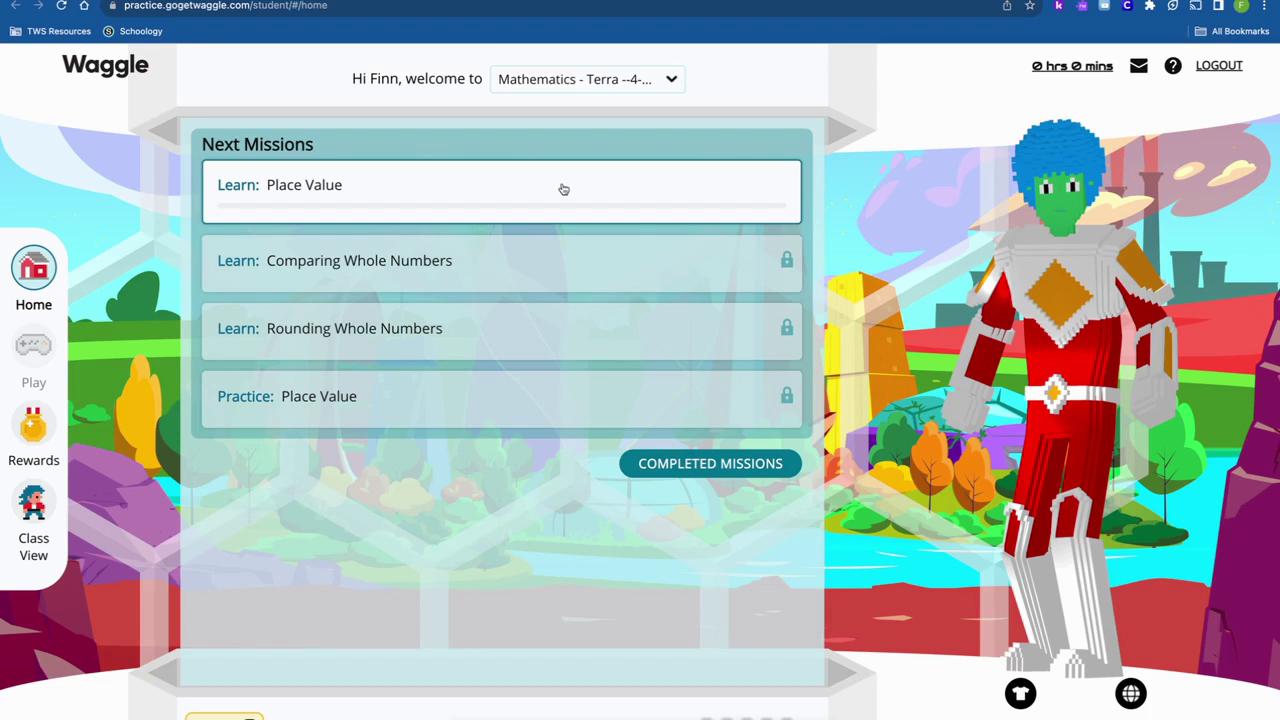
Step: Return to the teacher's Schoology window and open the Language Arts 23-NG-LA-06 course
key(ctrl+Left)
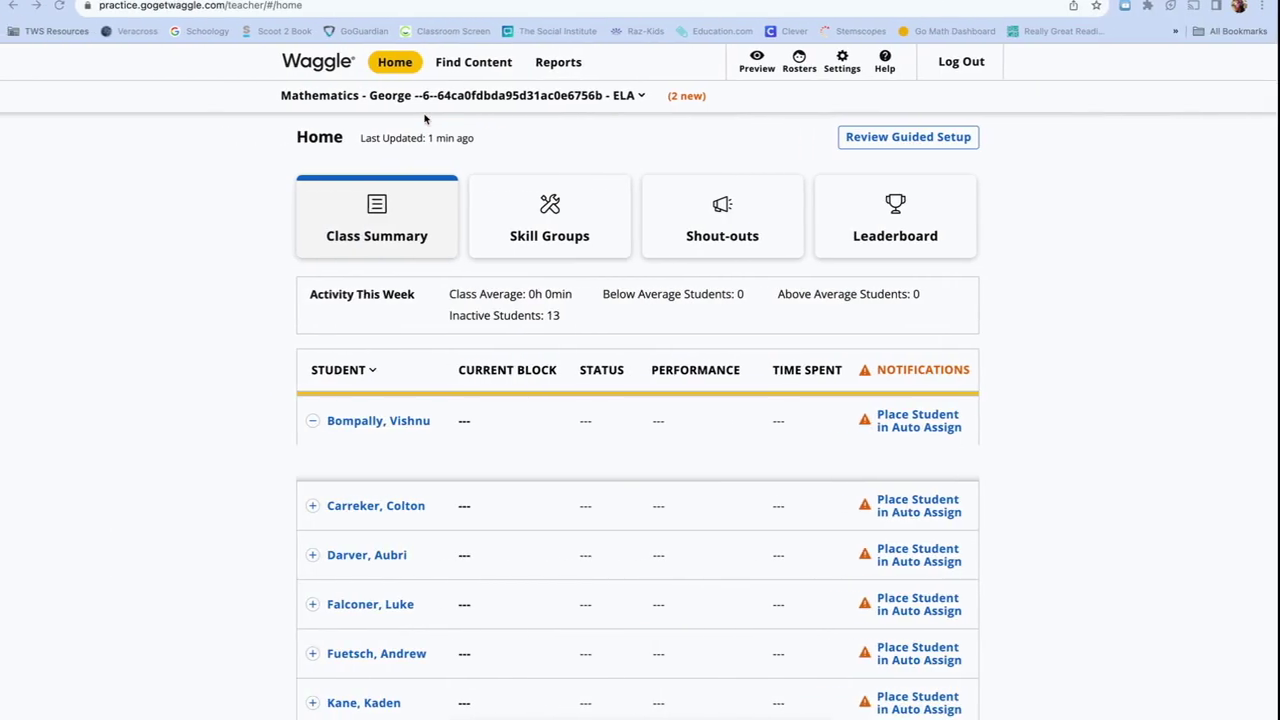
key(ctrl+shift+Tab)
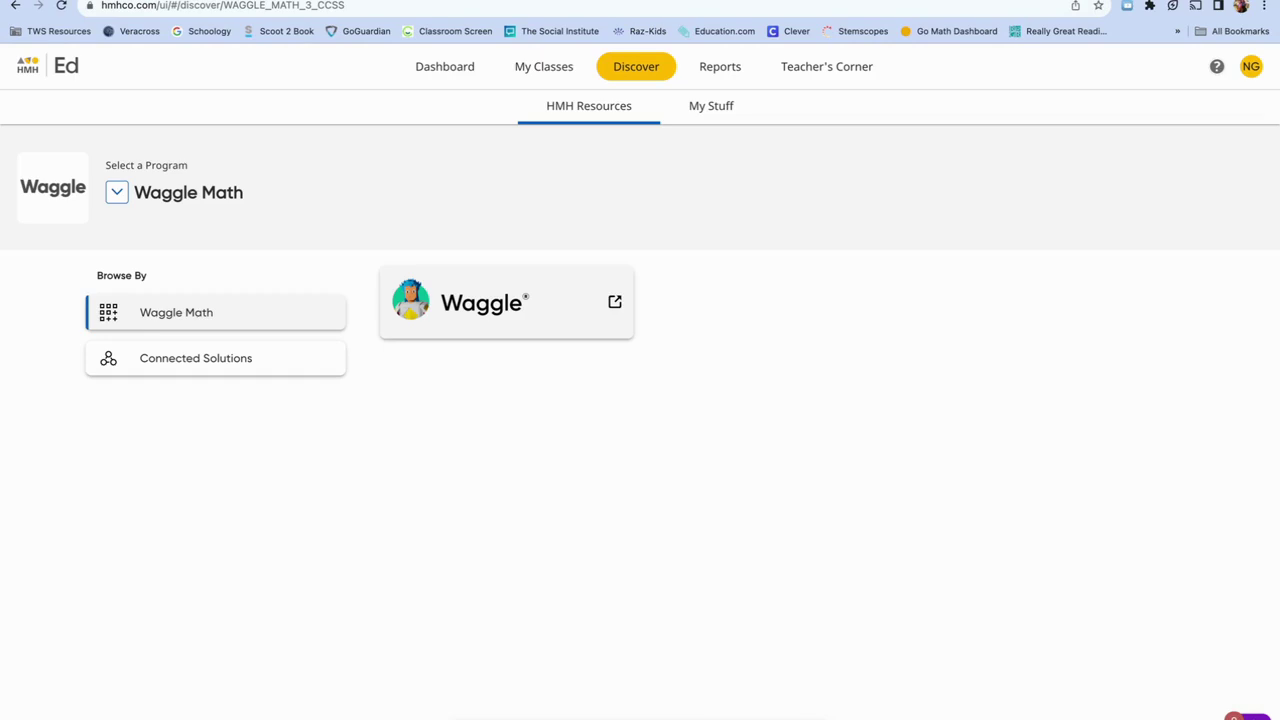
key(ctrl+shift+Tab)
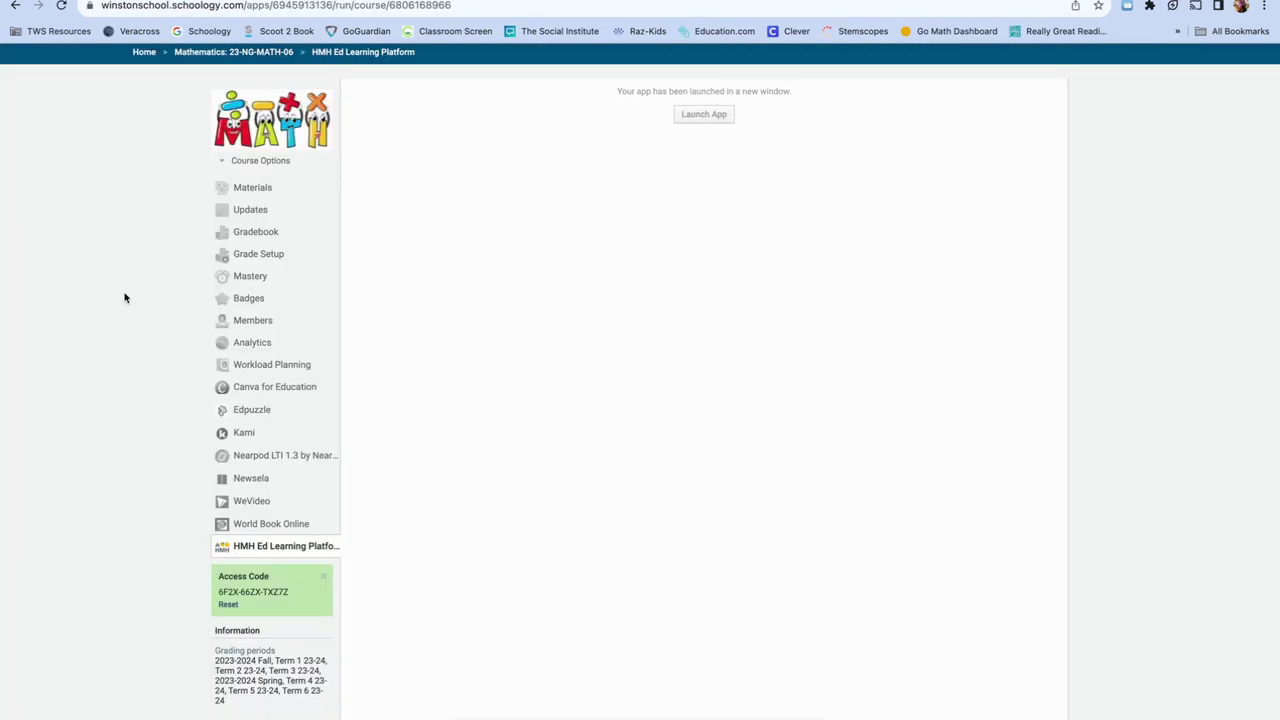
click(251, 188)
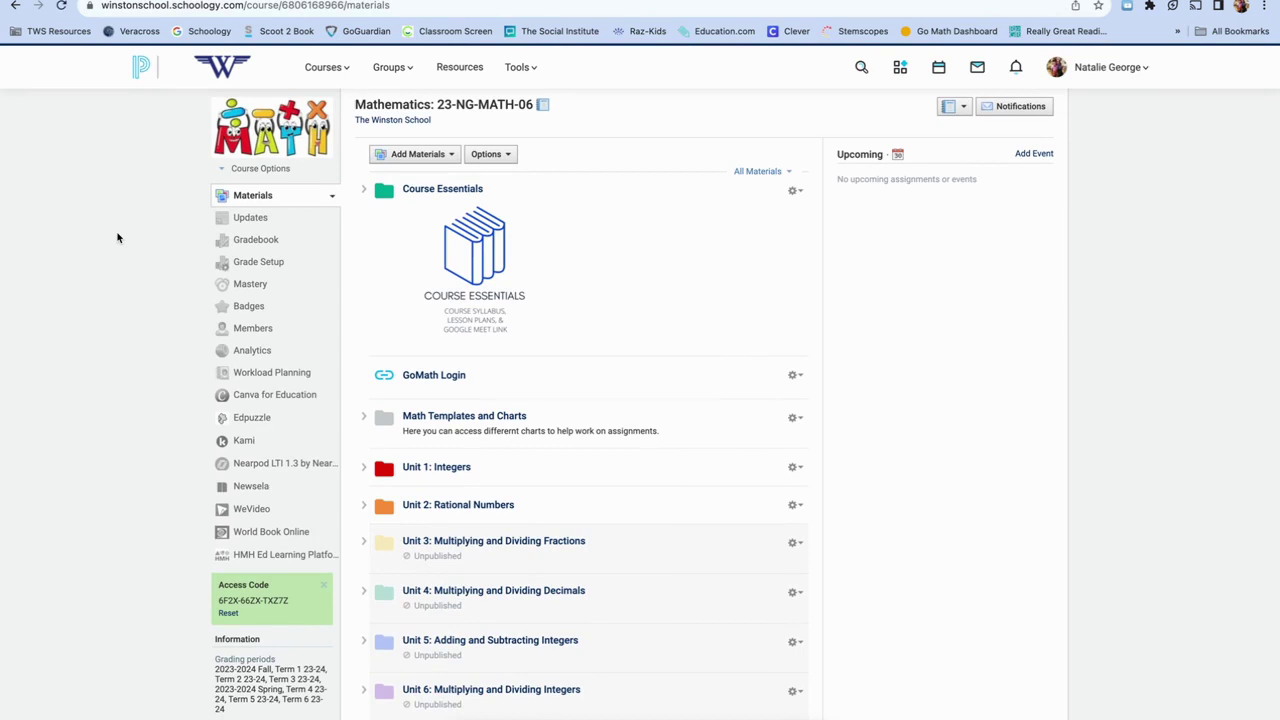
click(330, 70)
click(579, 228)
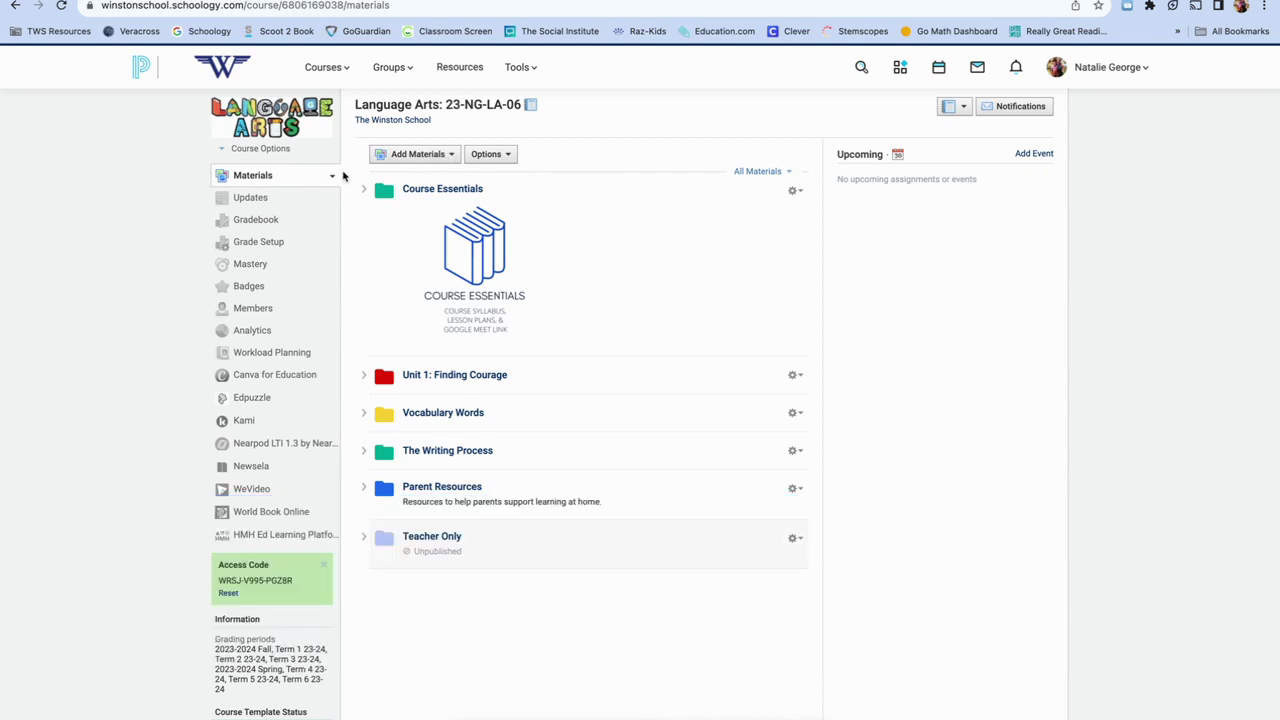
Step: Start adding course material with HMH Ed Linking Tool 1.3 and go to the HMH Into Literature Texas: Grade 6 program page
click(436, 156)
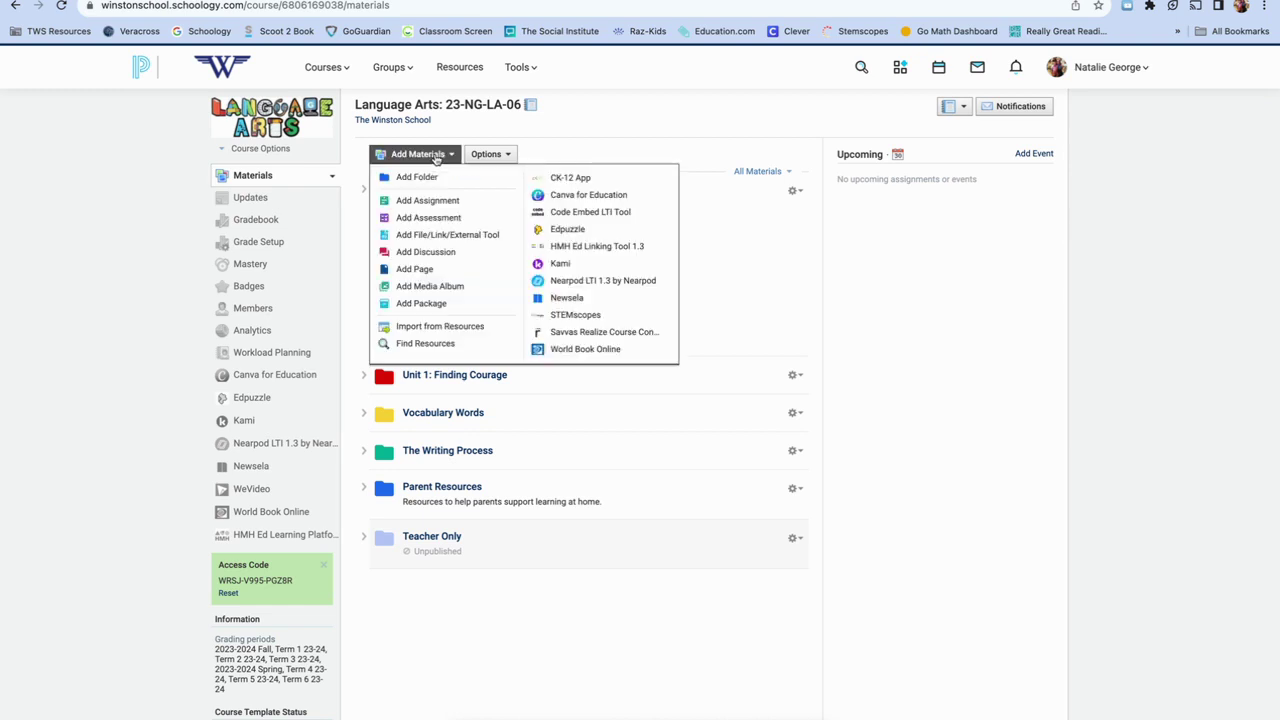
click(634, 248)
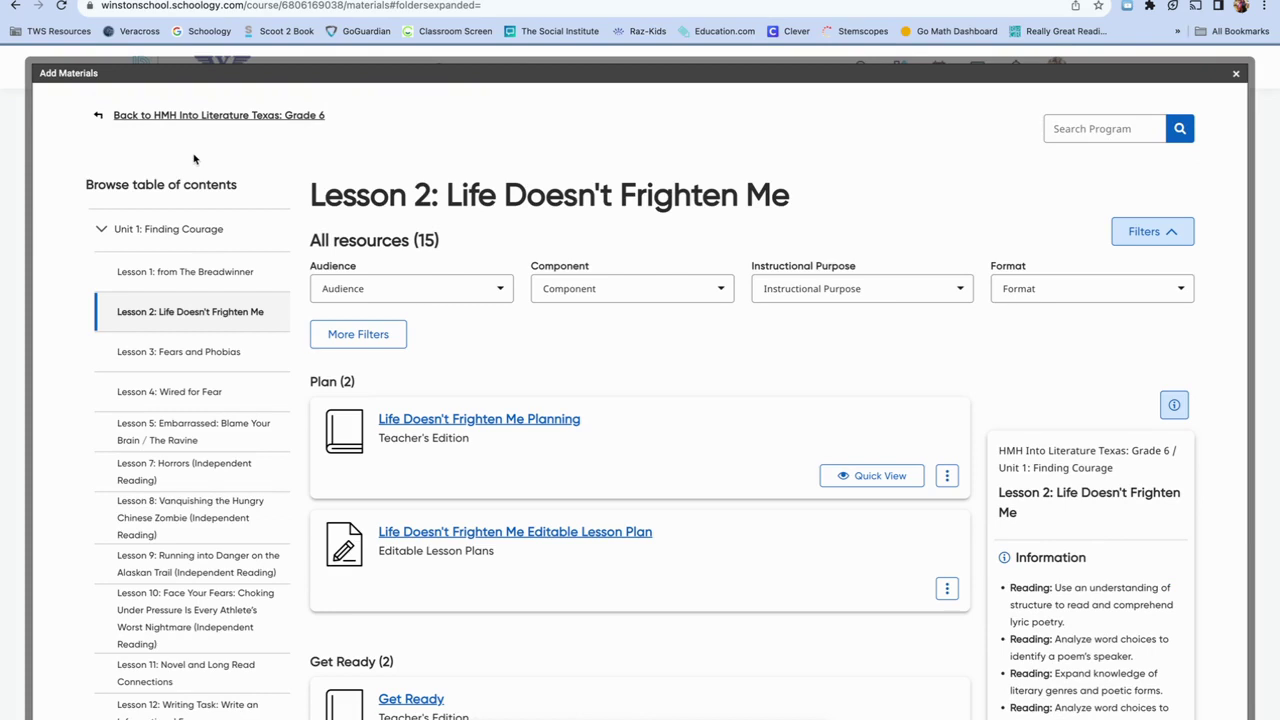
click(132, 118)
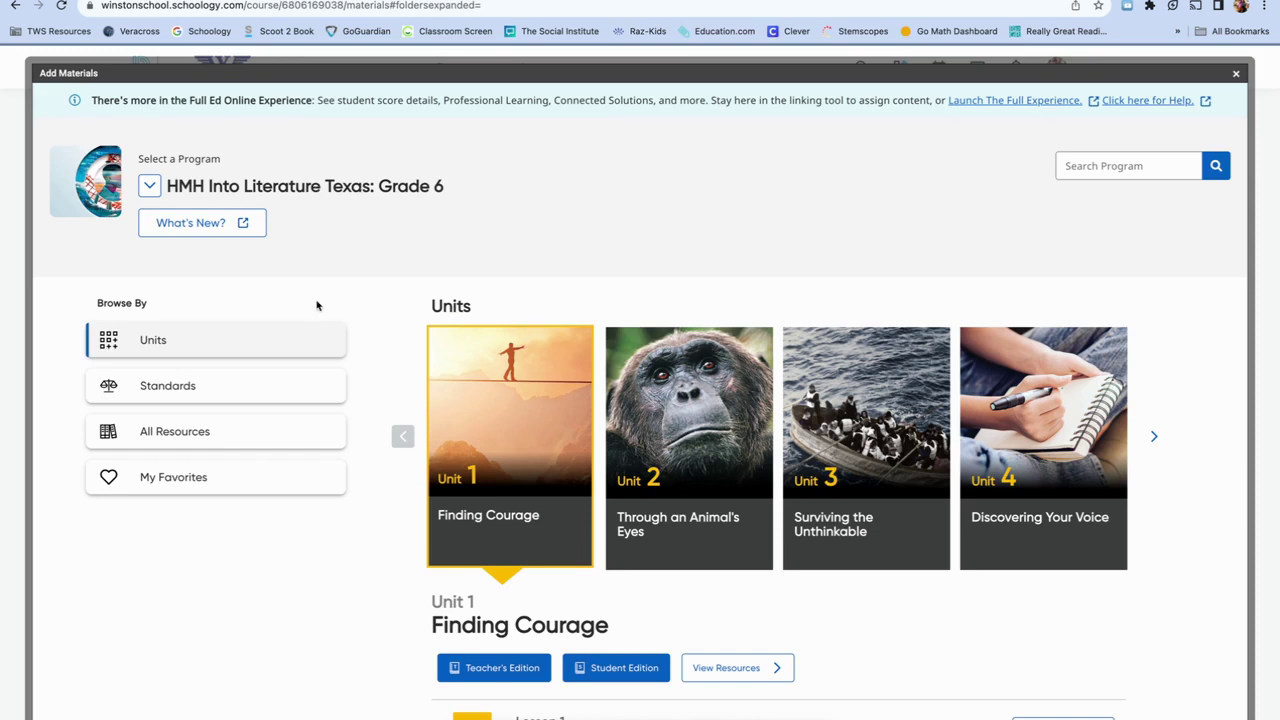
Step: Create an LMS link for The Breadwinner Visual Vocabulary from the Differentiate resources of Unit 1, Lesson 1
scroll(371, 277, down, 2)
scroll(380, 460, down, 2)
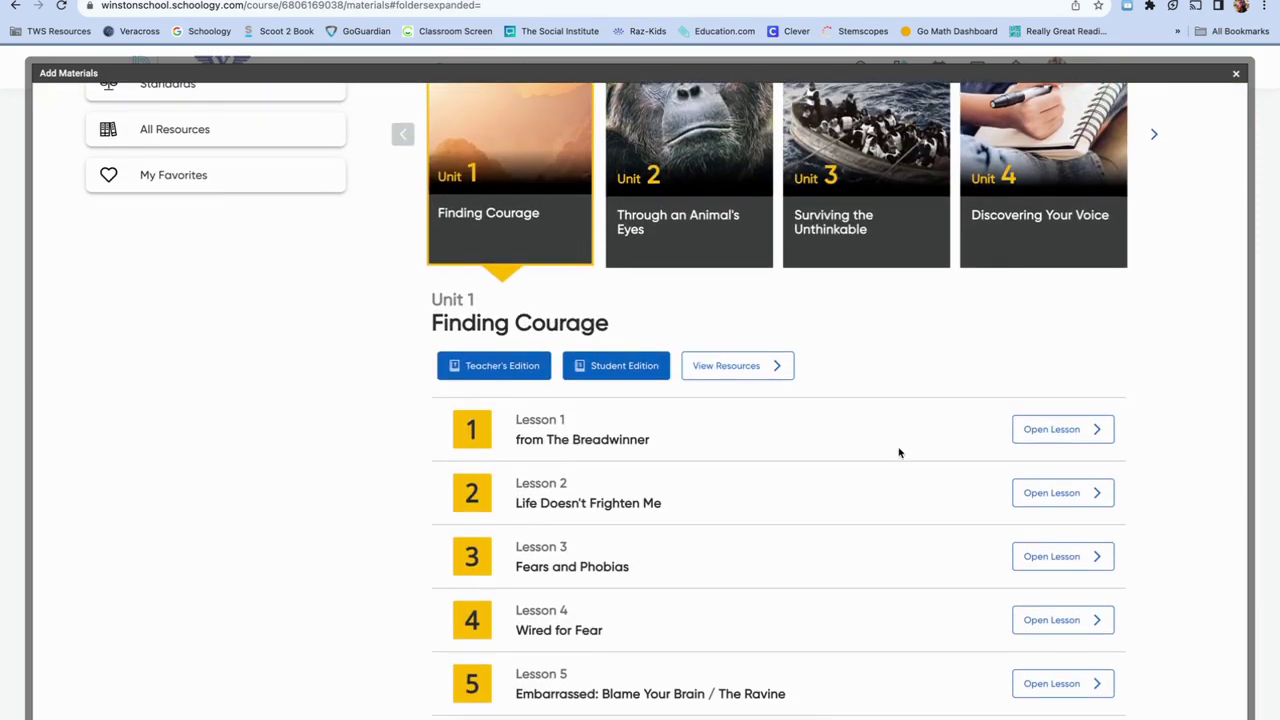
click(1055, 433)
scroll(747, 446, down, 2)
scroll(747, 446, down, 5)
scroll(747, 446, down, 5)
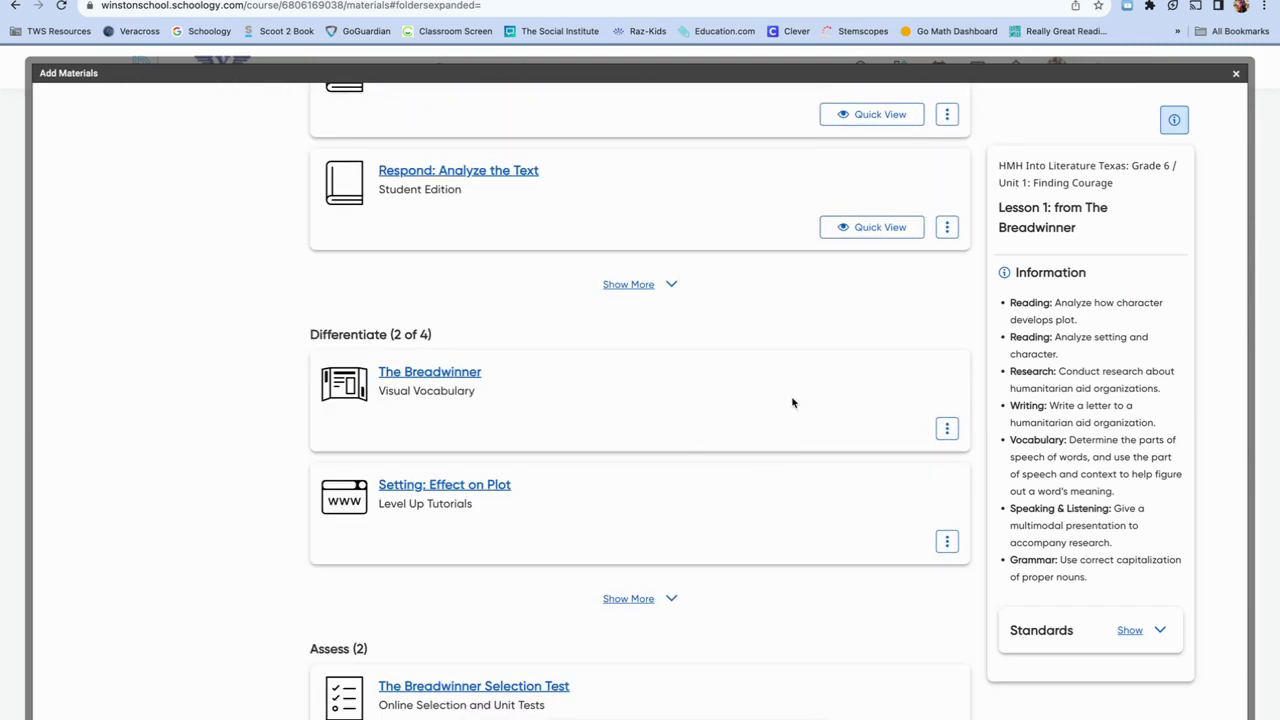
click(947, 429)
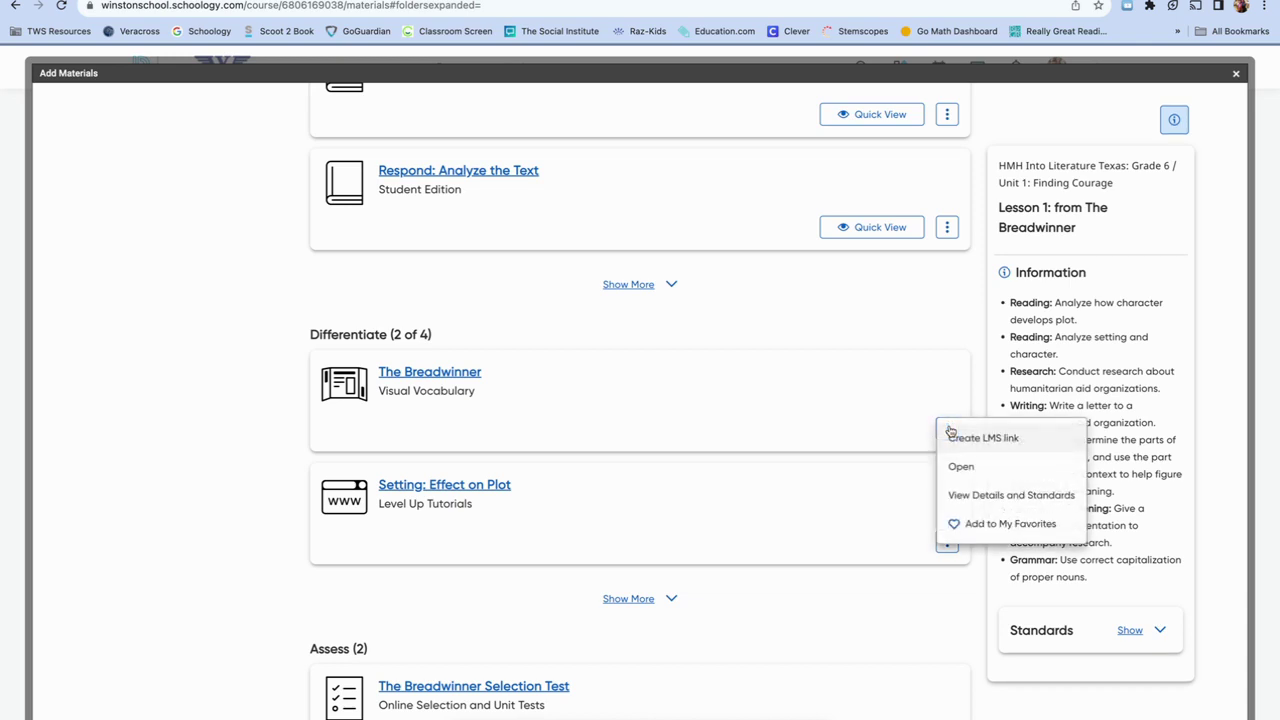
click(1017, 443)
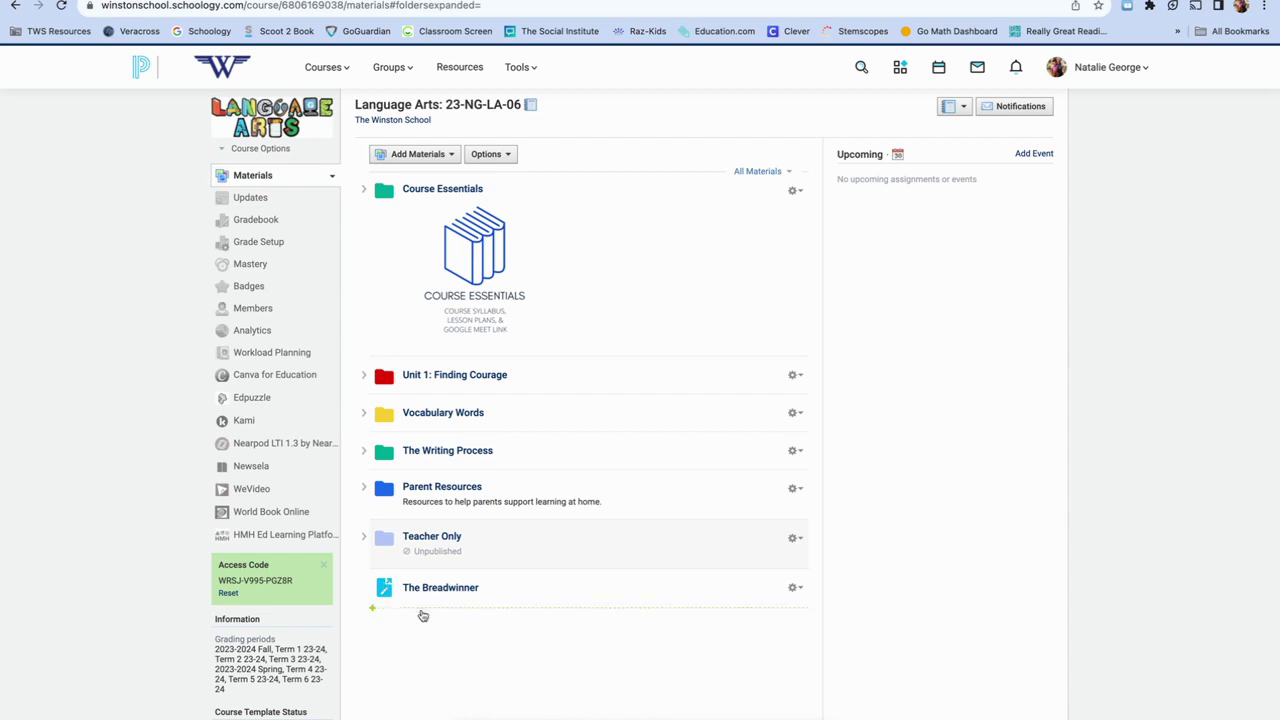
Step: Move the new The Breadwinner link from the end of the course materials into the Unit 1: Finding Courage folder
click(364, 378)
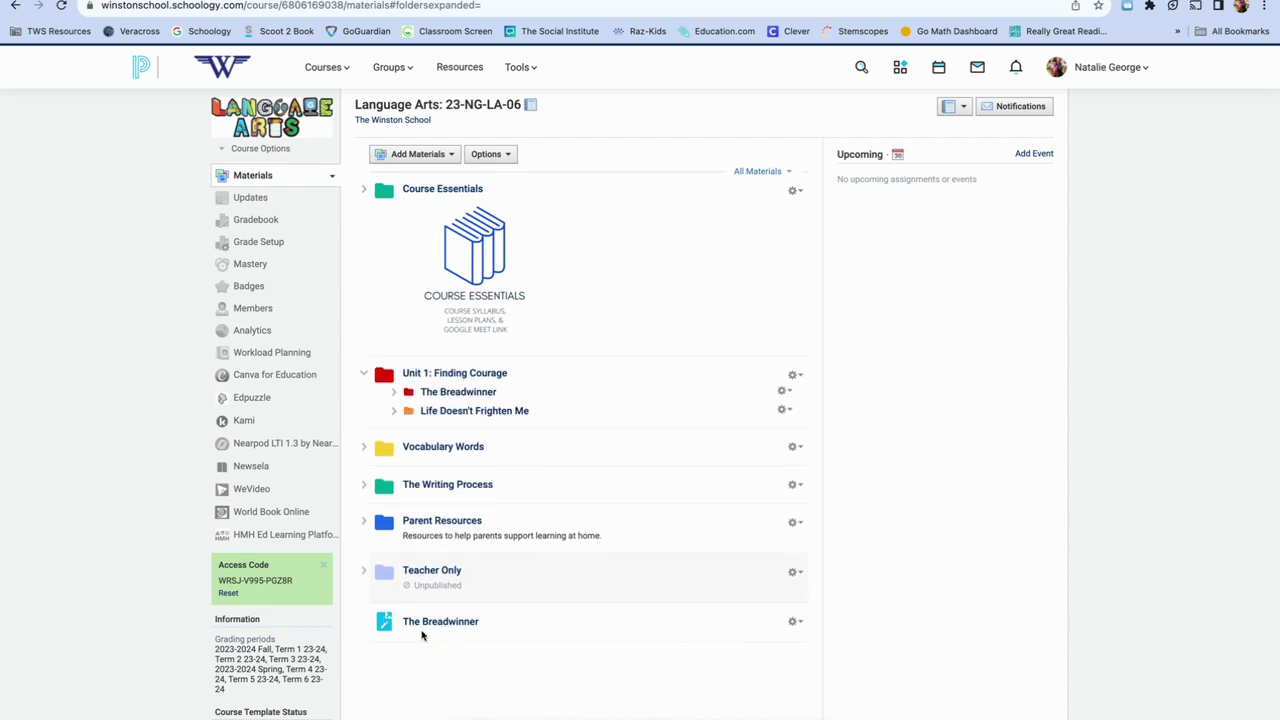
drag(441, 622, 446, 401)
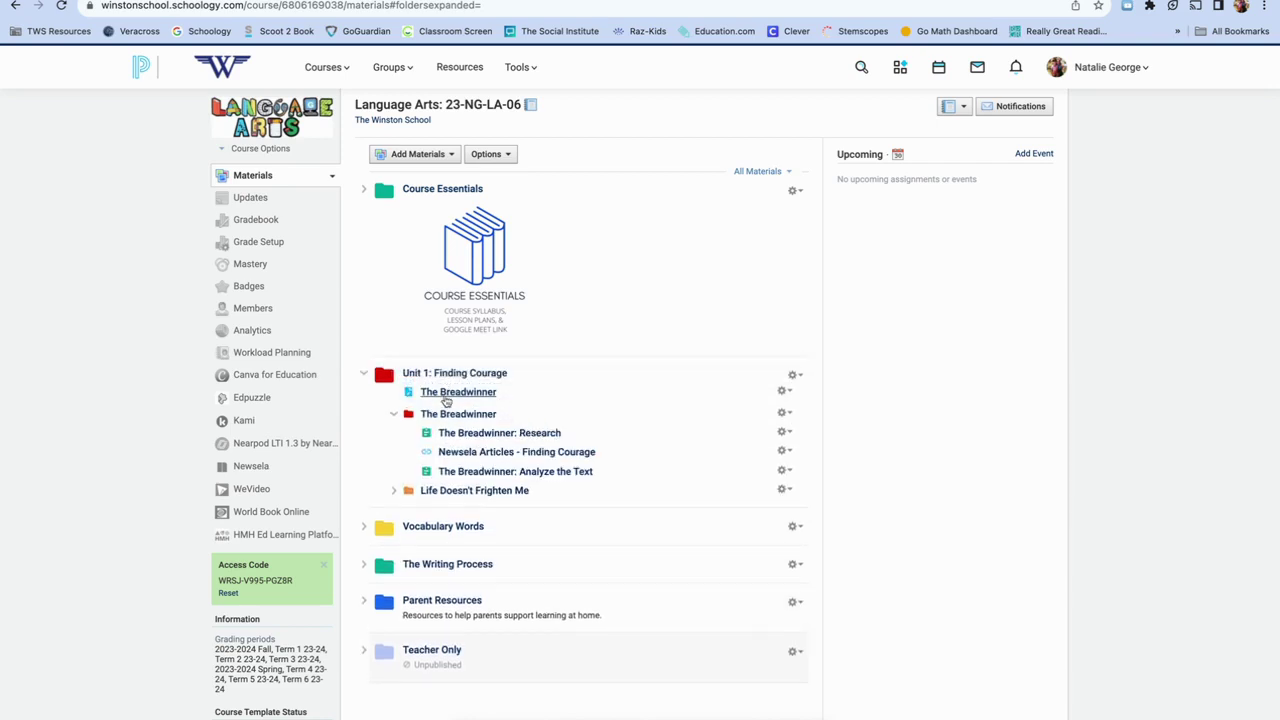
Step: Try enabling grading for The Breadwinner link and check its category choices, then discard the edits
click(784, 393)
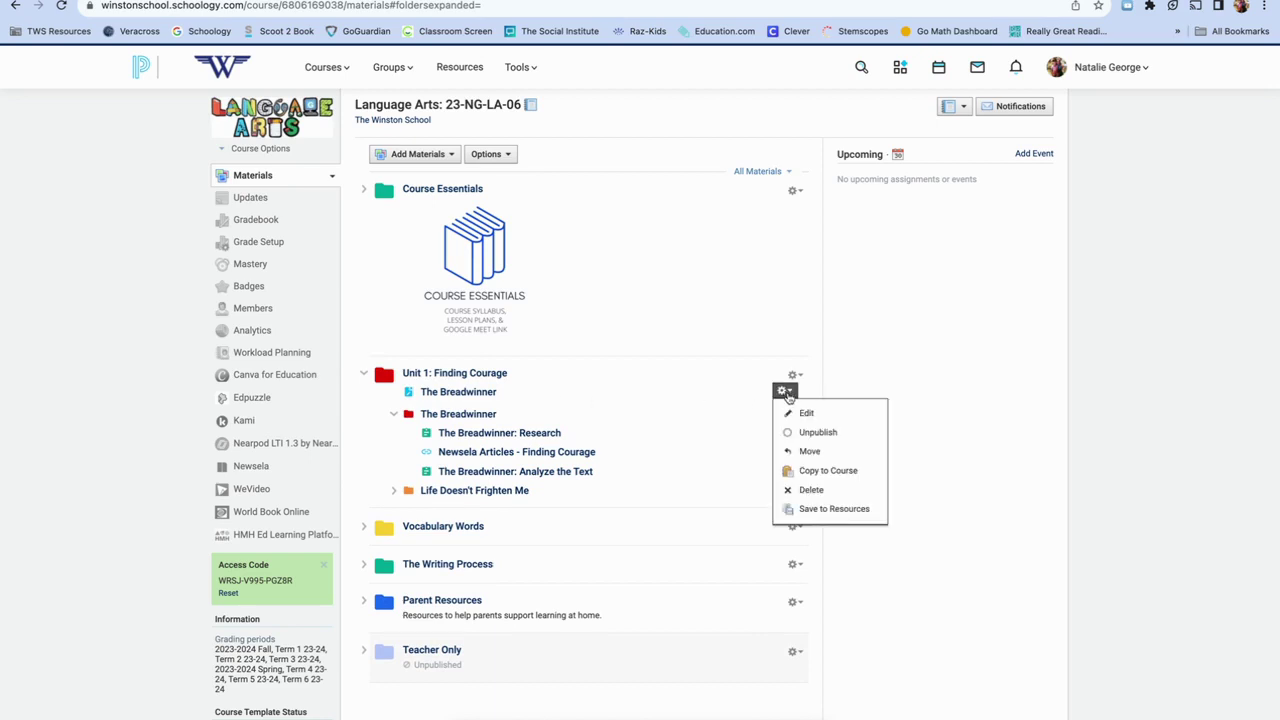
click(806, 414)
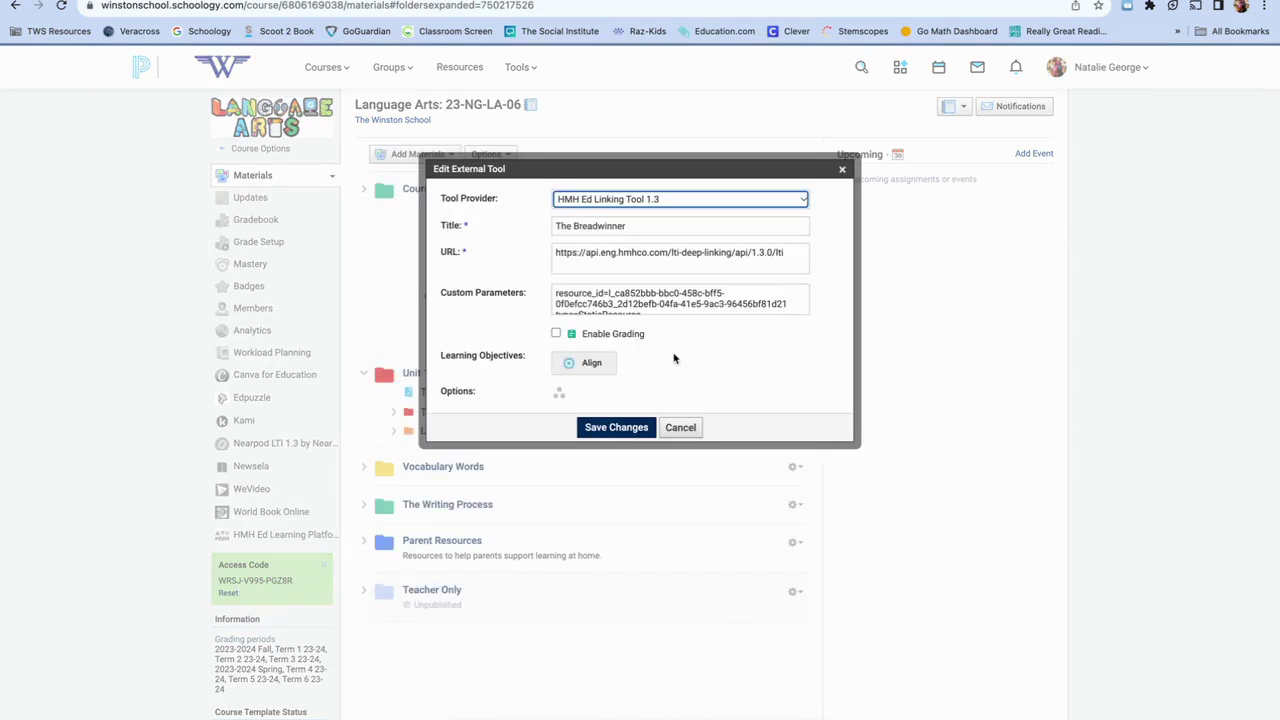
click(556, 335)
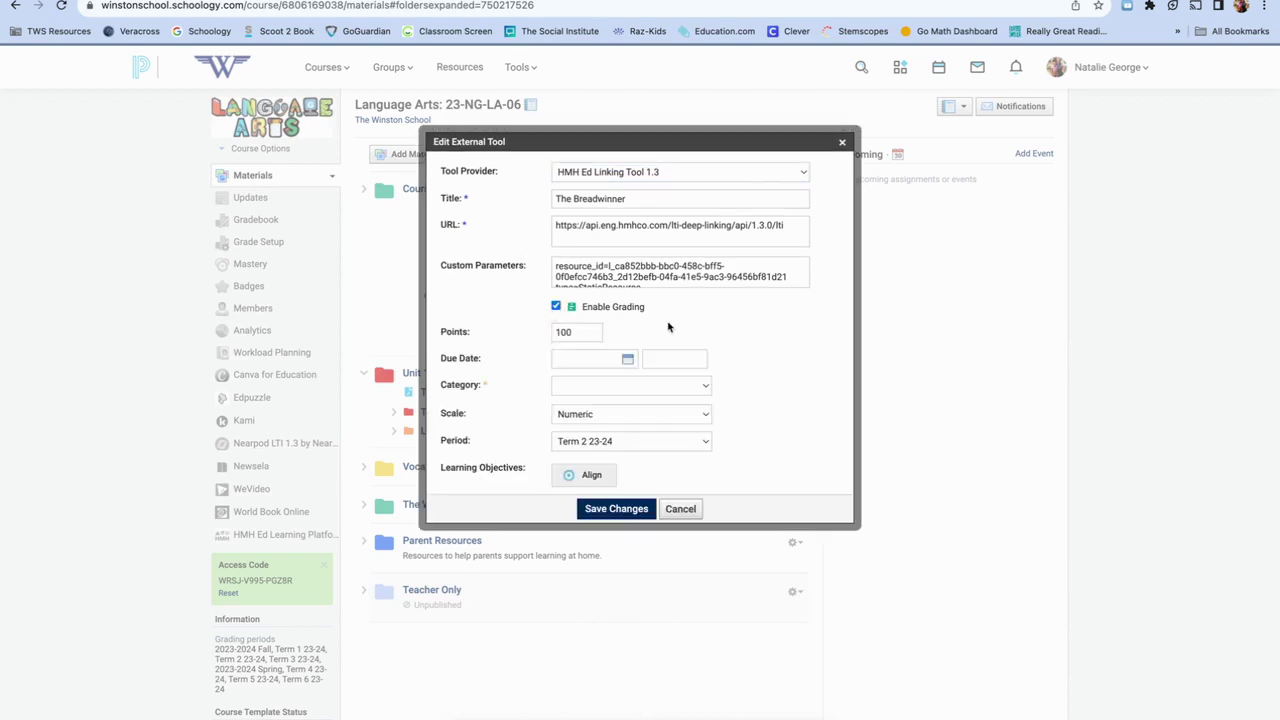
scroll(634, 311, down, 1)
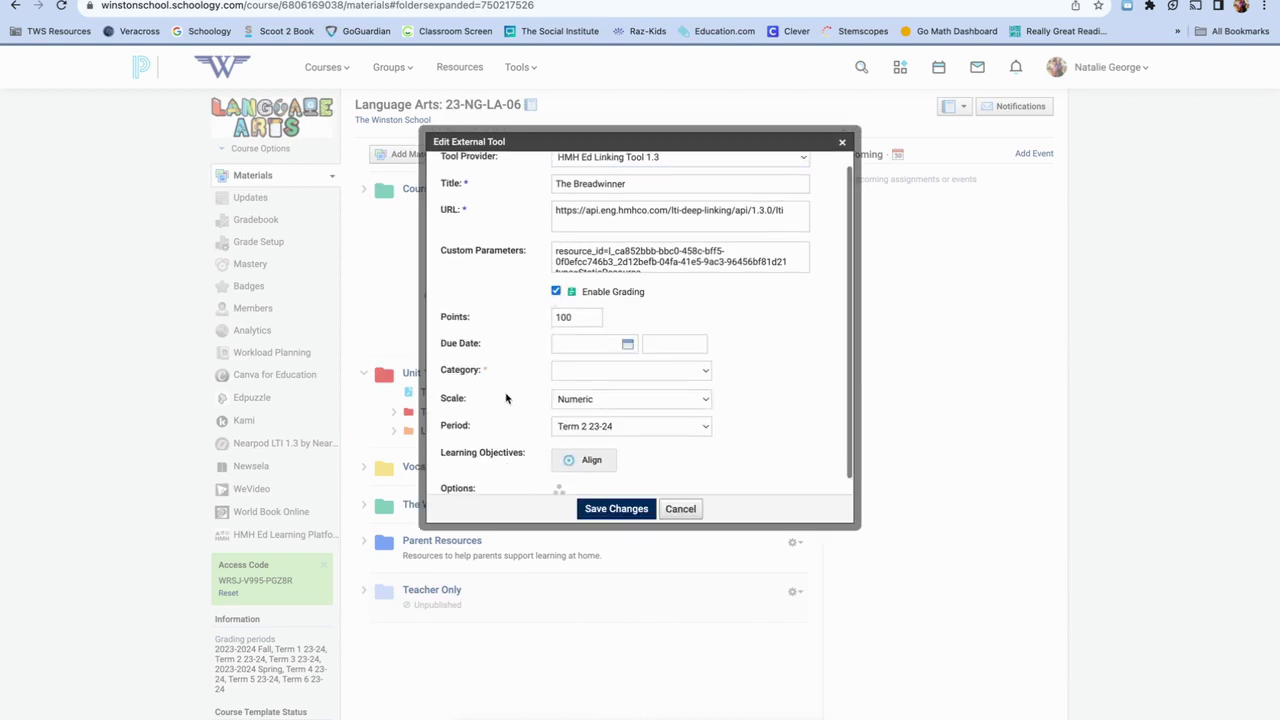
click(594, 372)
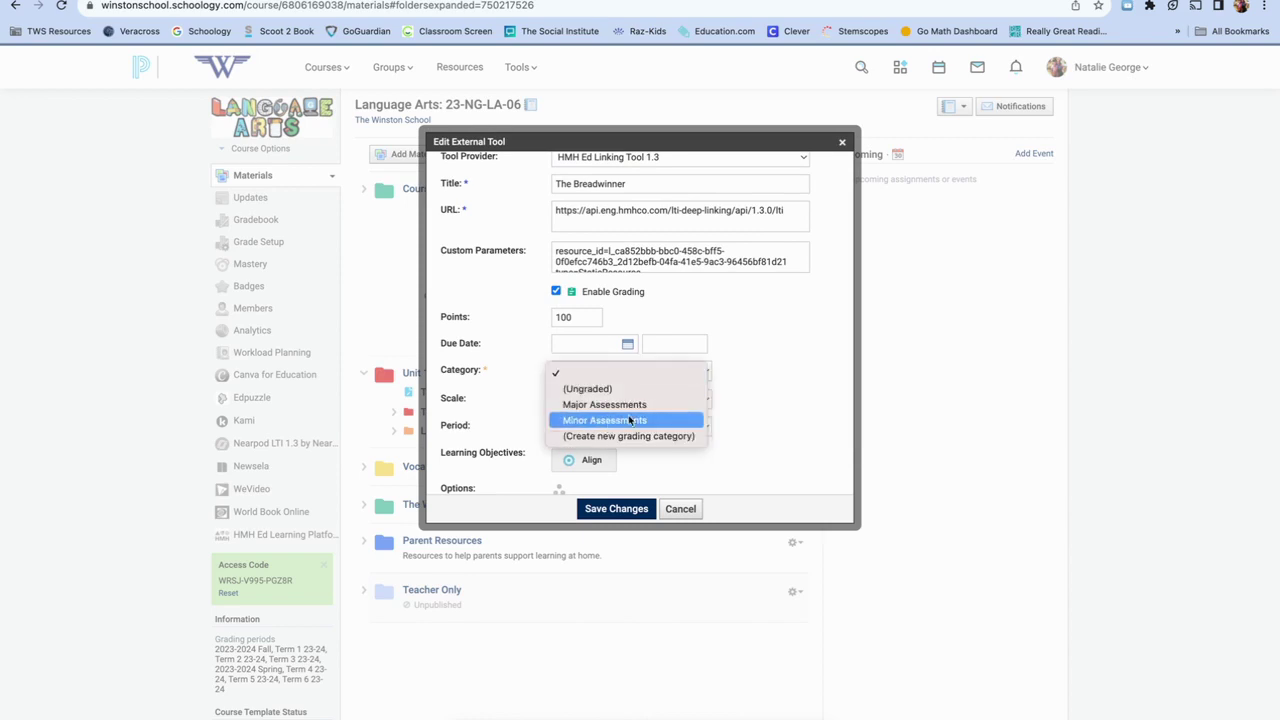
click(755, 388)
scroll(625, 490, down, 1)
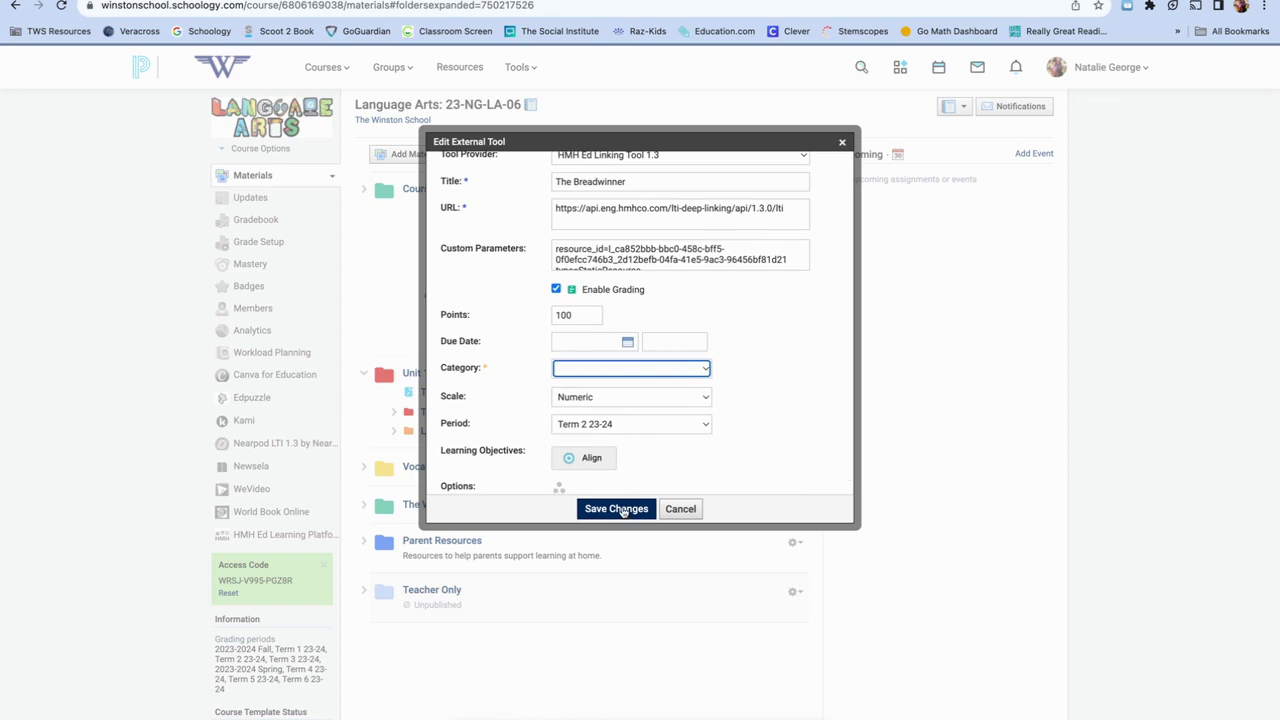
click(556, 289)
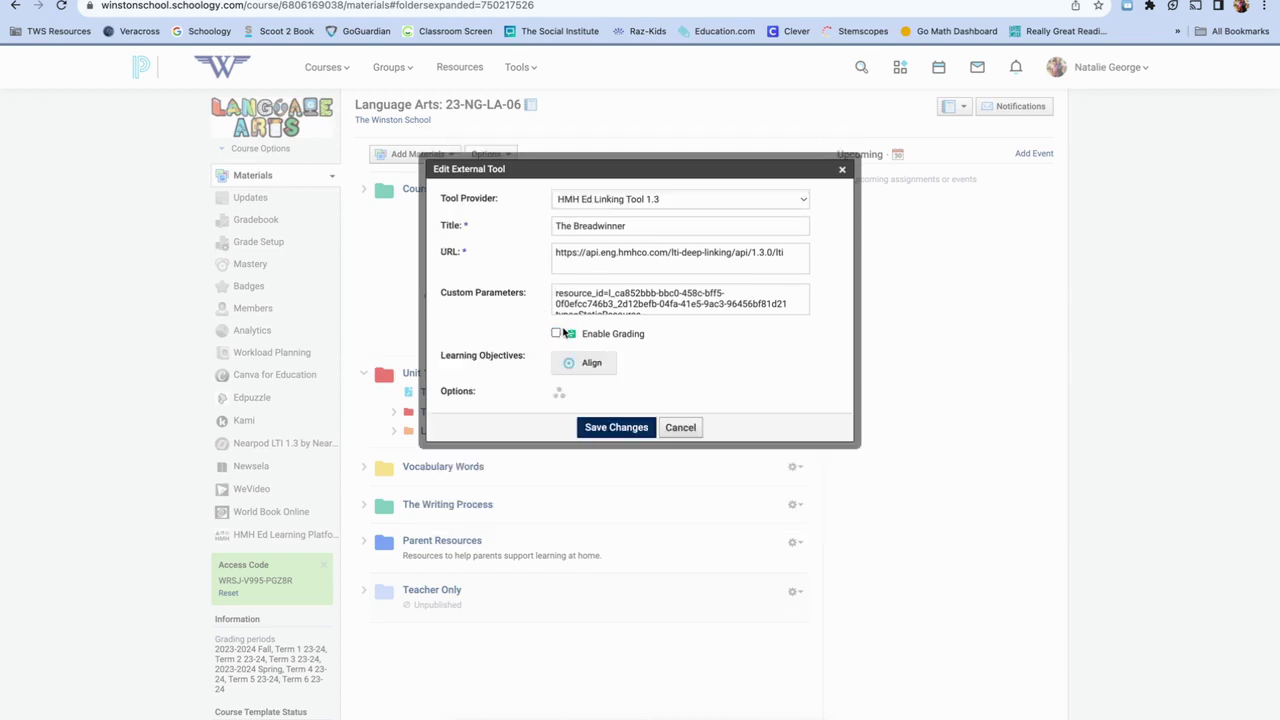
click(683, 428)
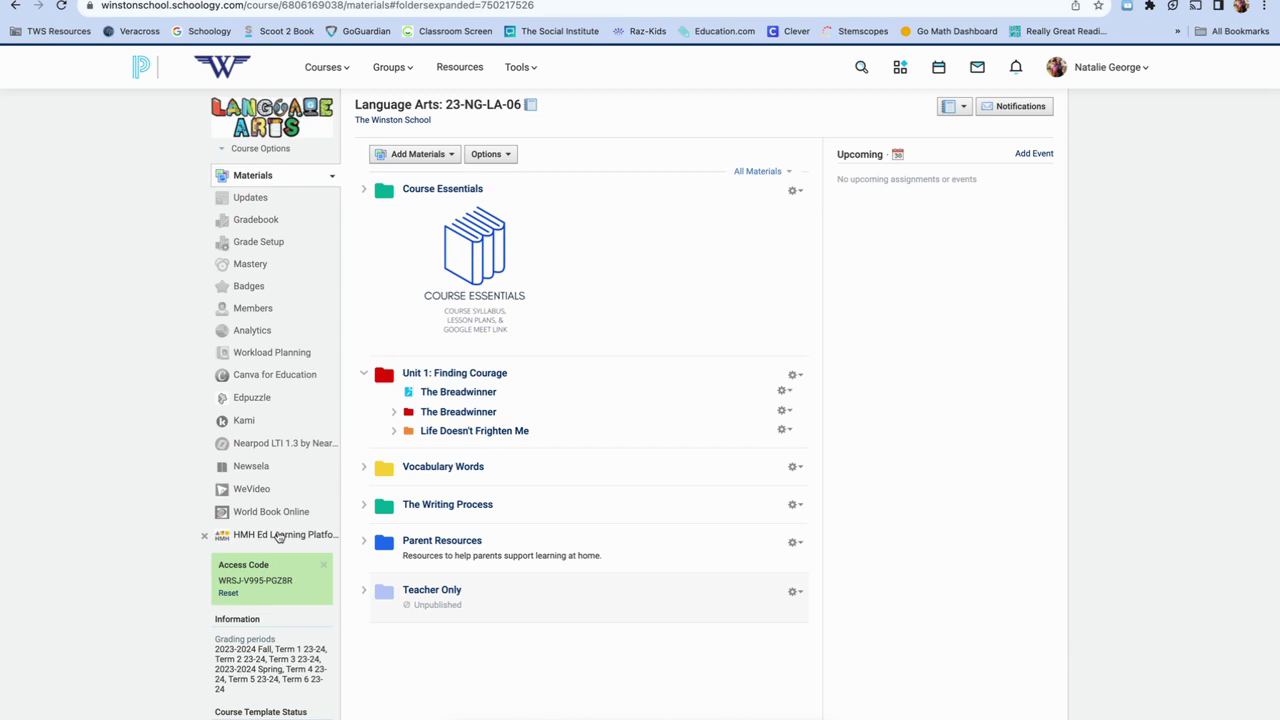
Step: Launch HMH Ed from the Language Arts course and open Topic 1, Inside the Into Reading Classroom, from the Teacher Success Pathway
click(280, 537)
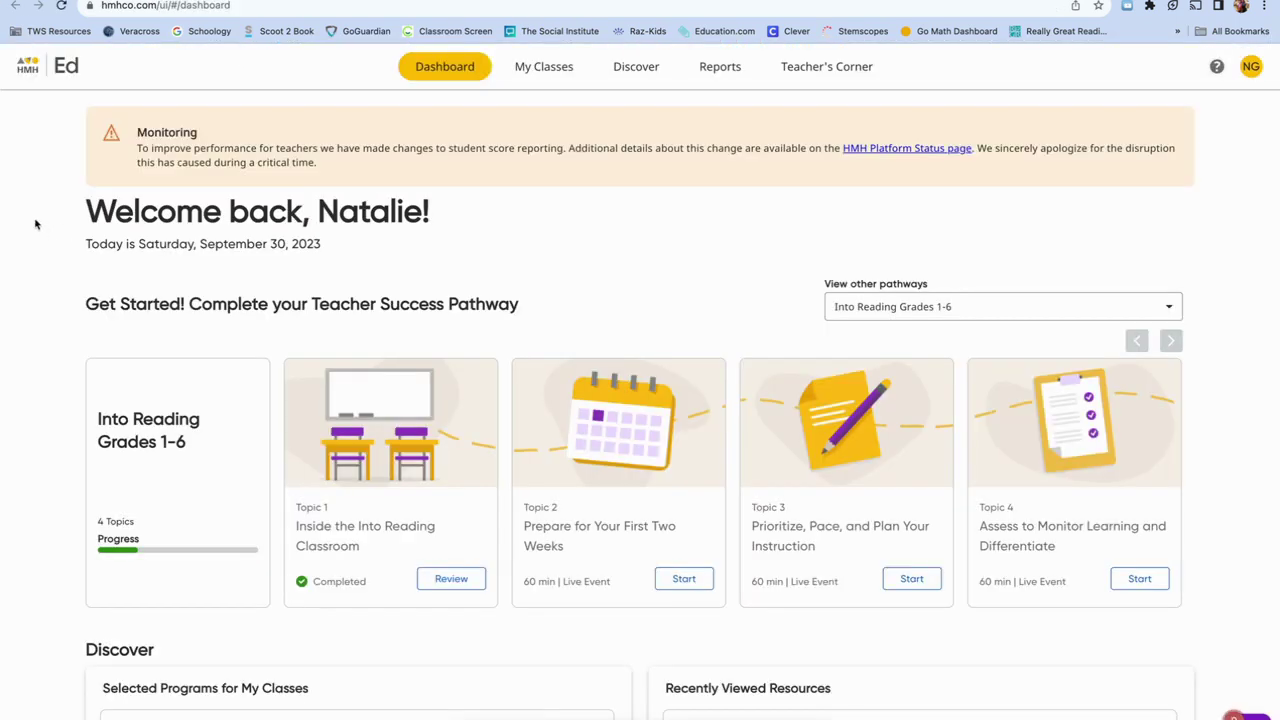
scroll(45, 302, down, 1)
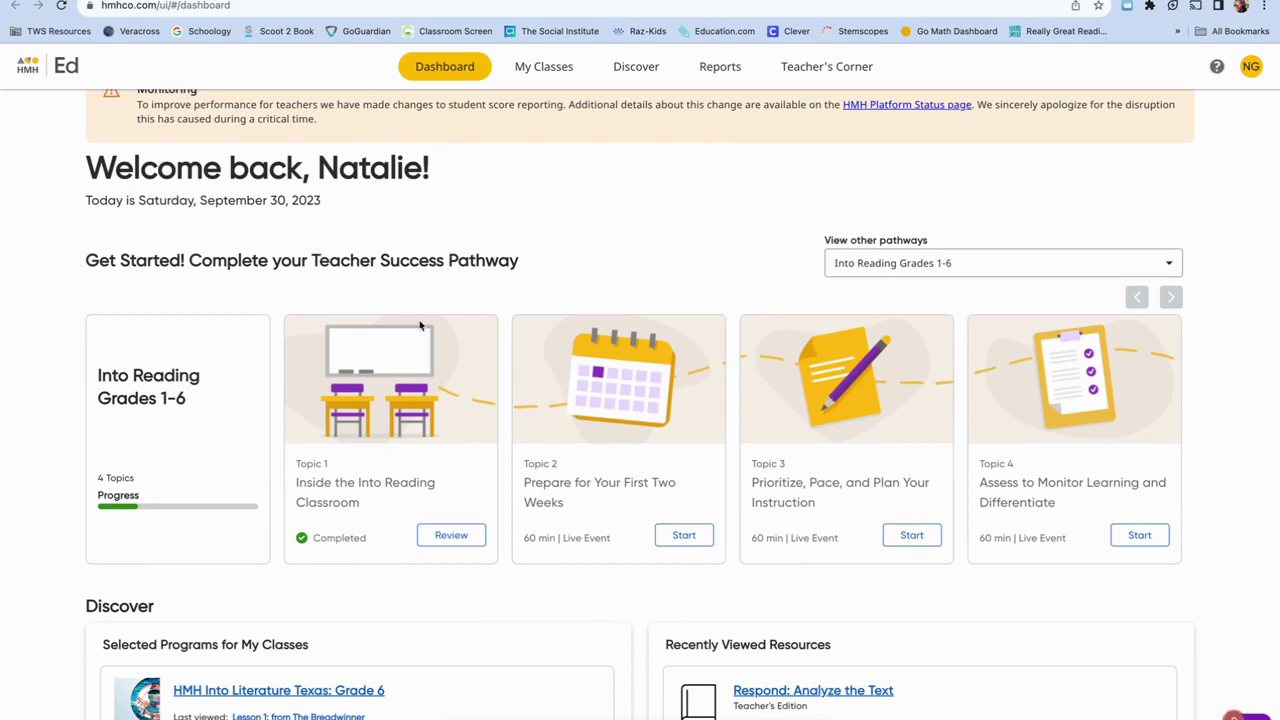
scroll(423, 326, down, 1)
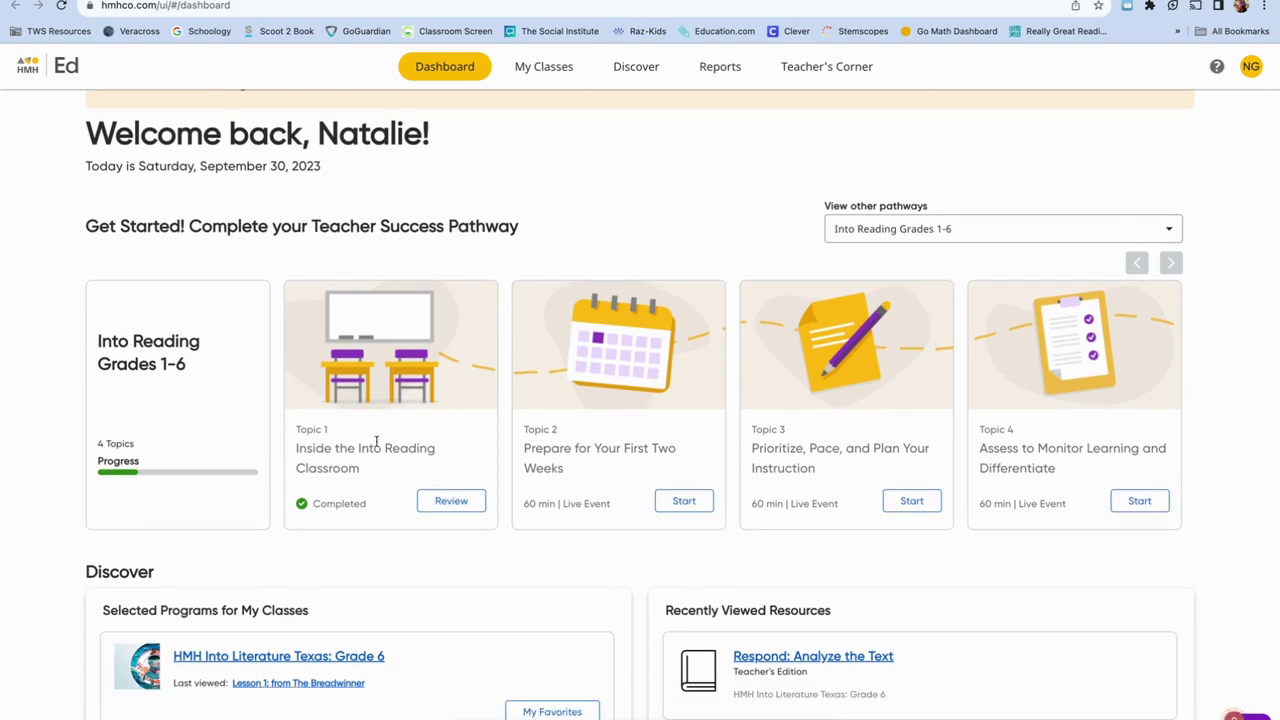
click(450, 501)
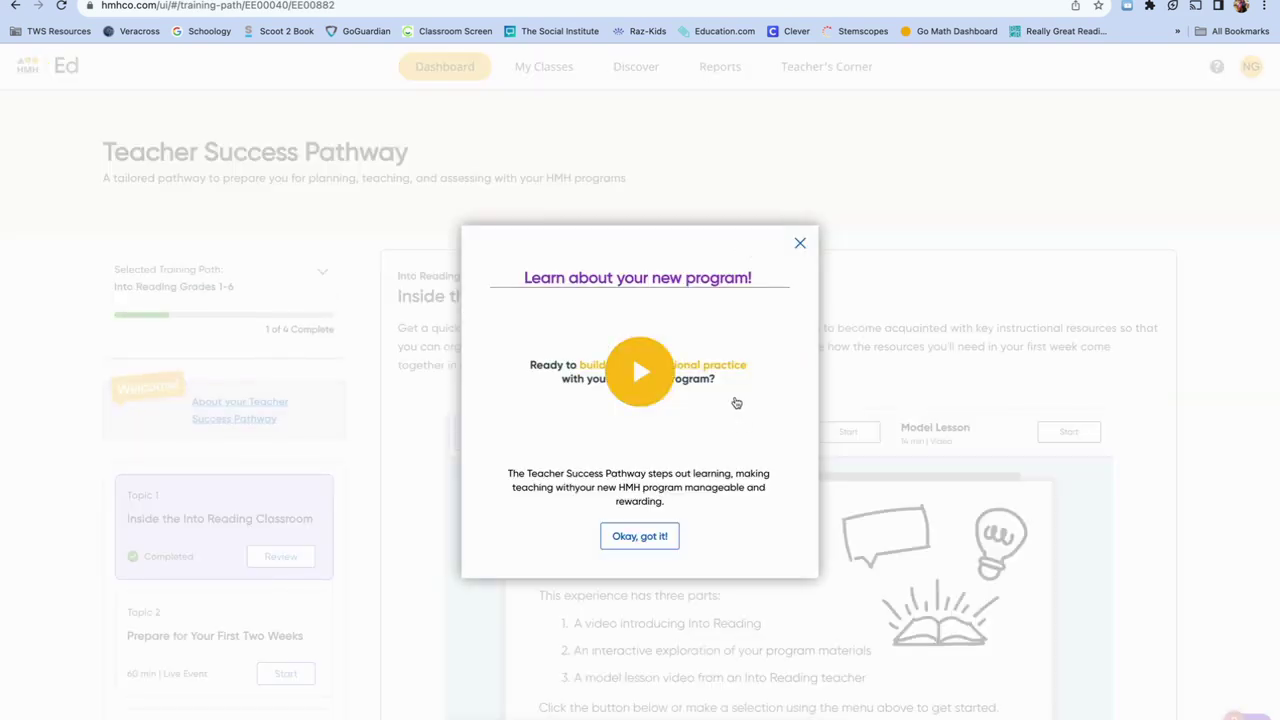
click(800, 243)
Step: Explore the pathway's Interactive Classroom, stepping through its resources starting with Teaching and Planning Tools
scroll(371, 350, down, 3)
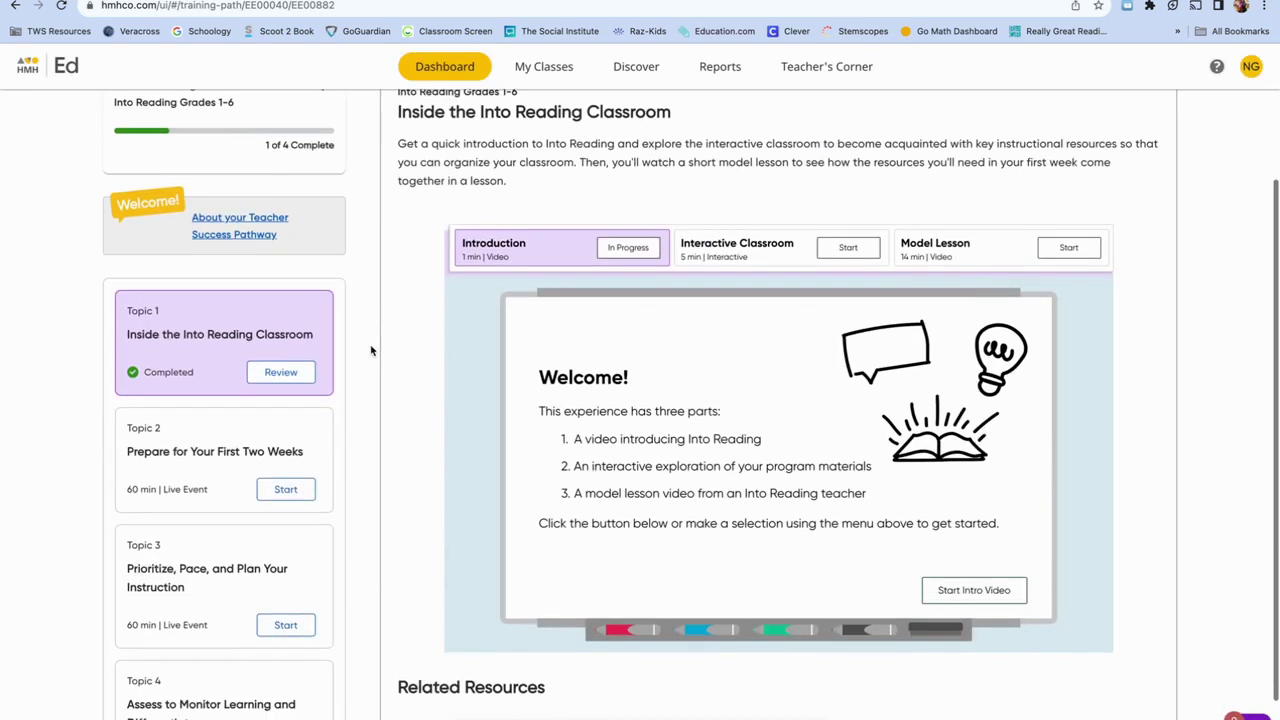
scroll(371, 350, down, 2)
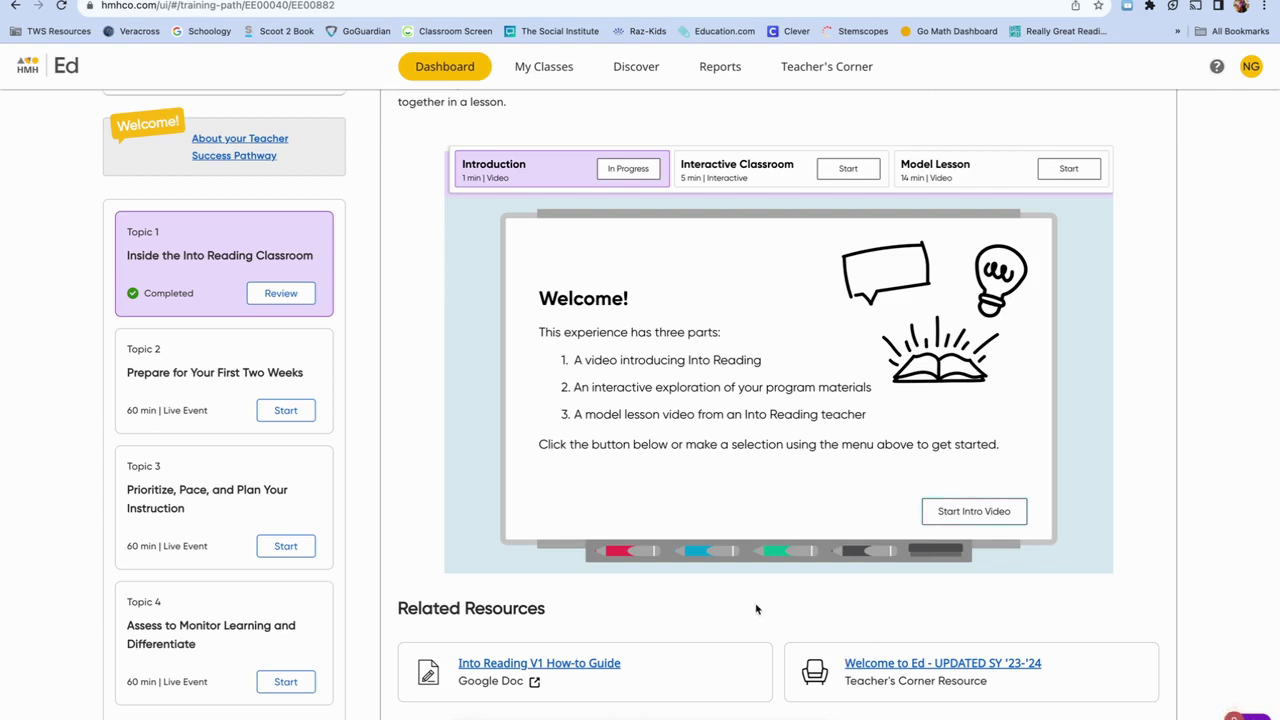
click(742, 180)
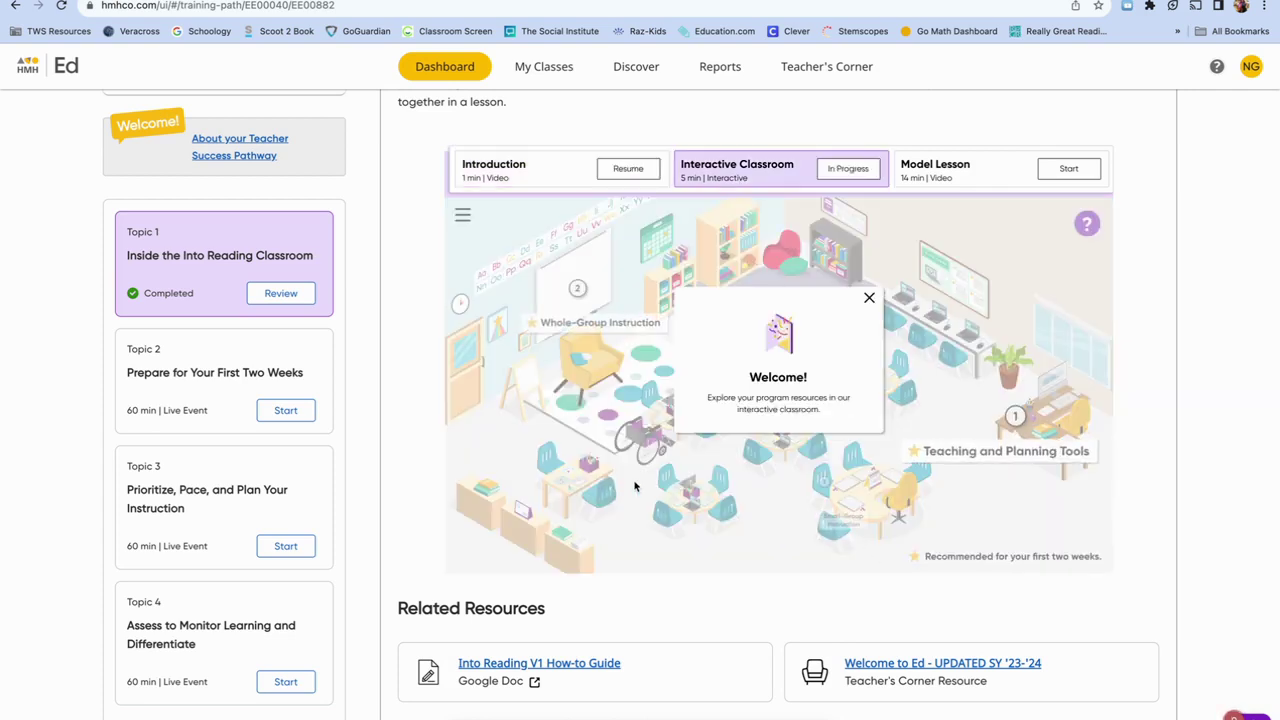
click(870, 300)
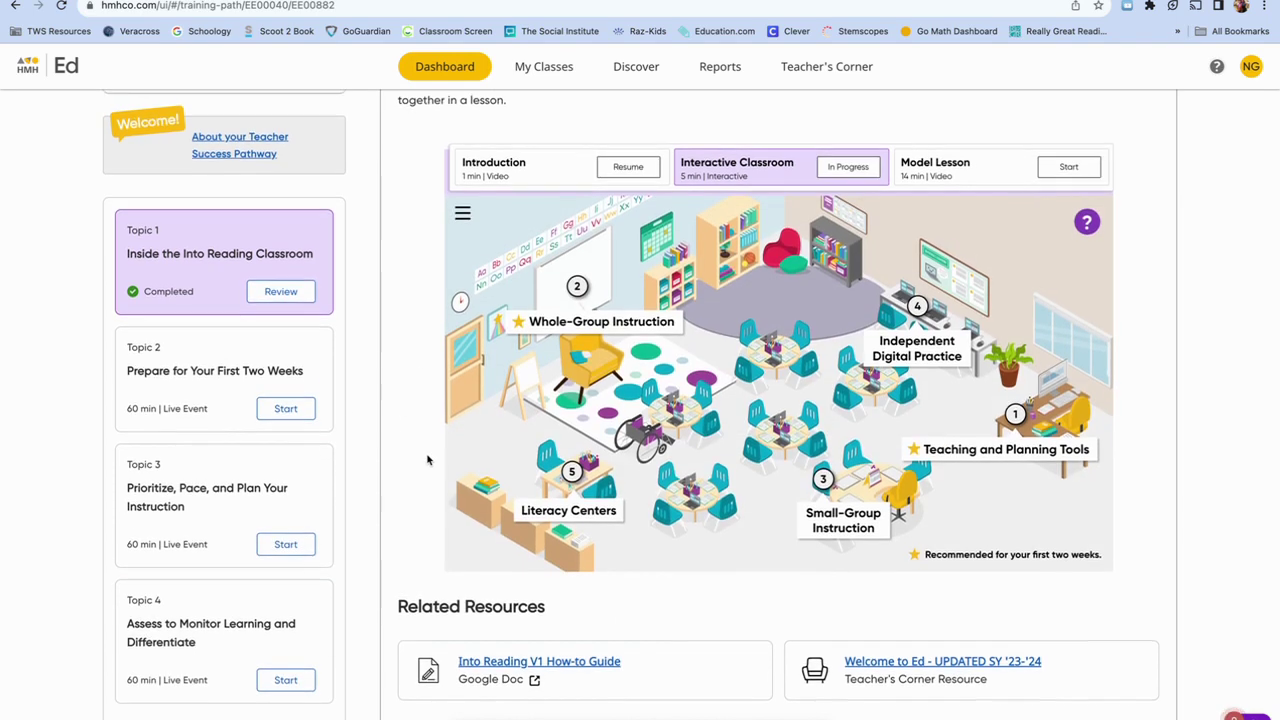
click(1000, 461)
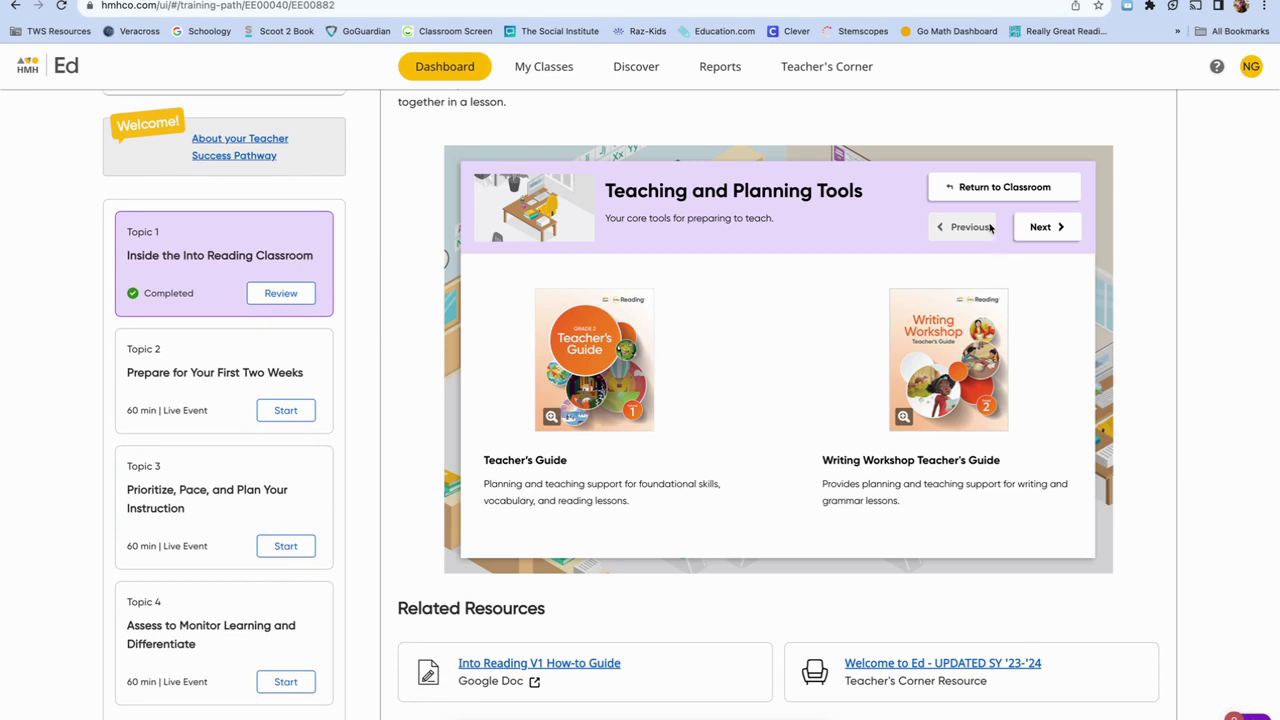
click(1040, 228)
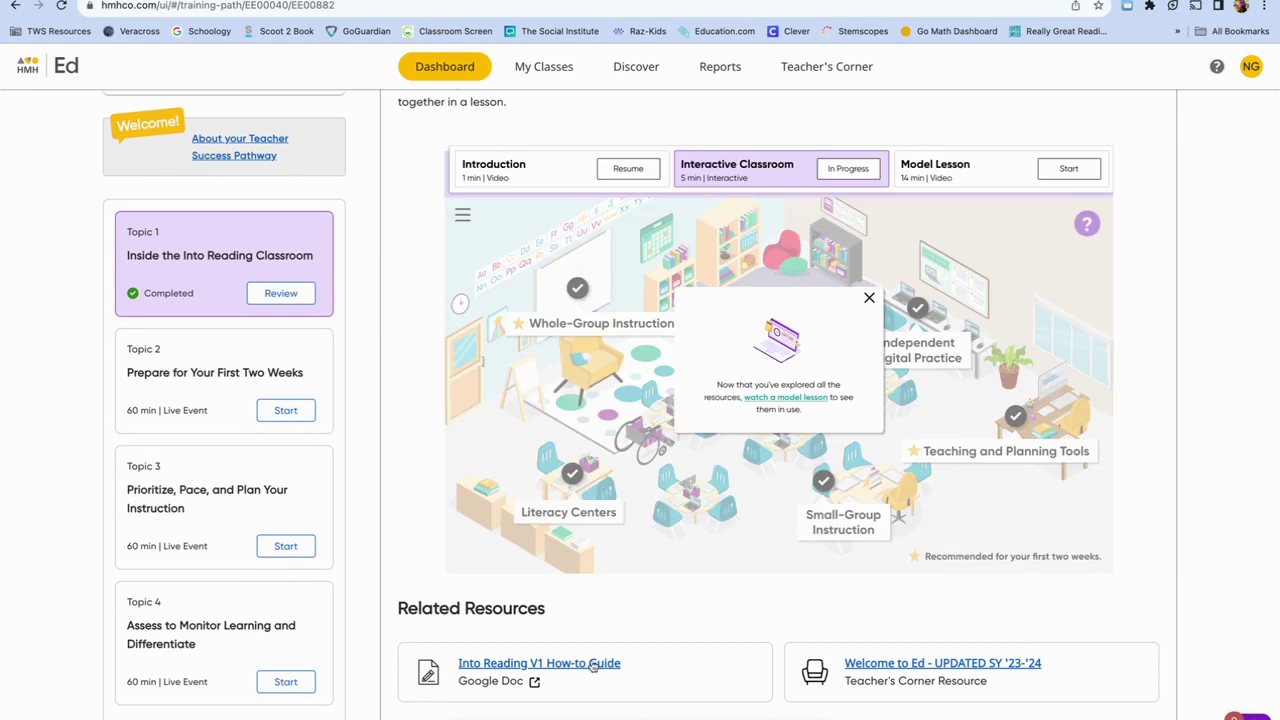
Step: Open the Into Reading V1 How-to Guide from the related resources and page through its slides to Primary Planning Tools
click(580, 665)
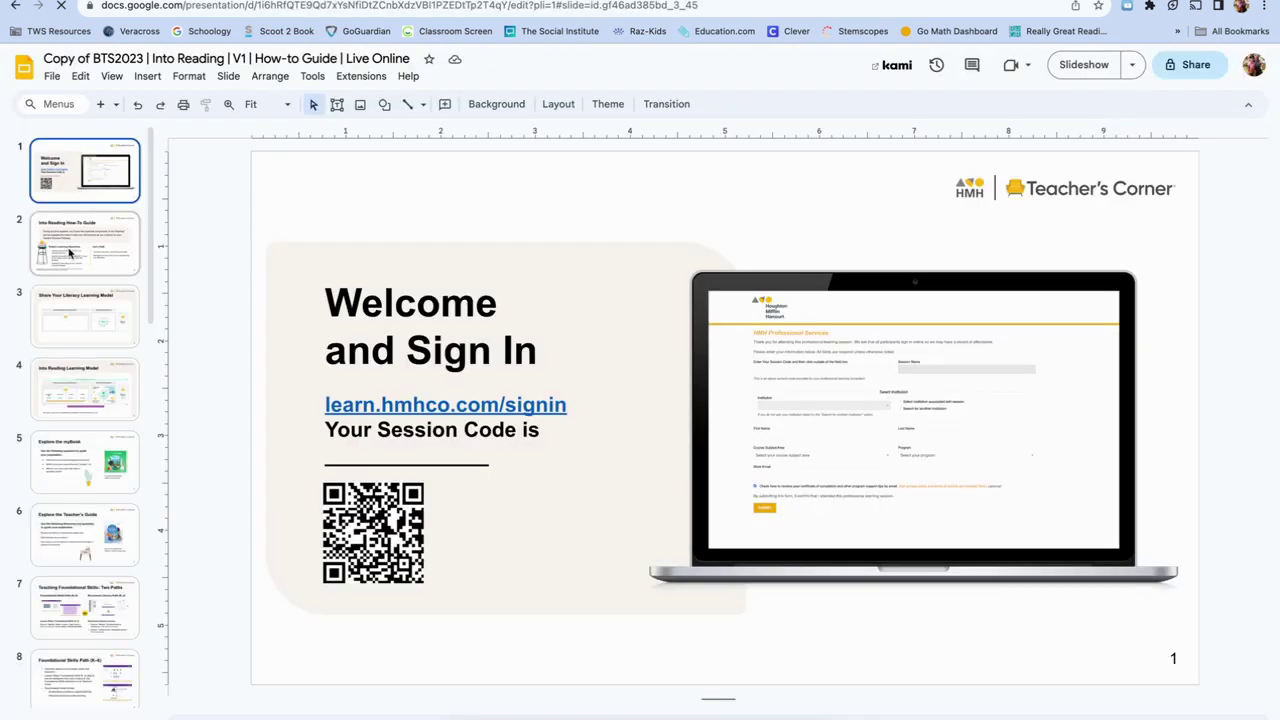
click(72, 254)
key(Down)
key(Down)
key(Down)
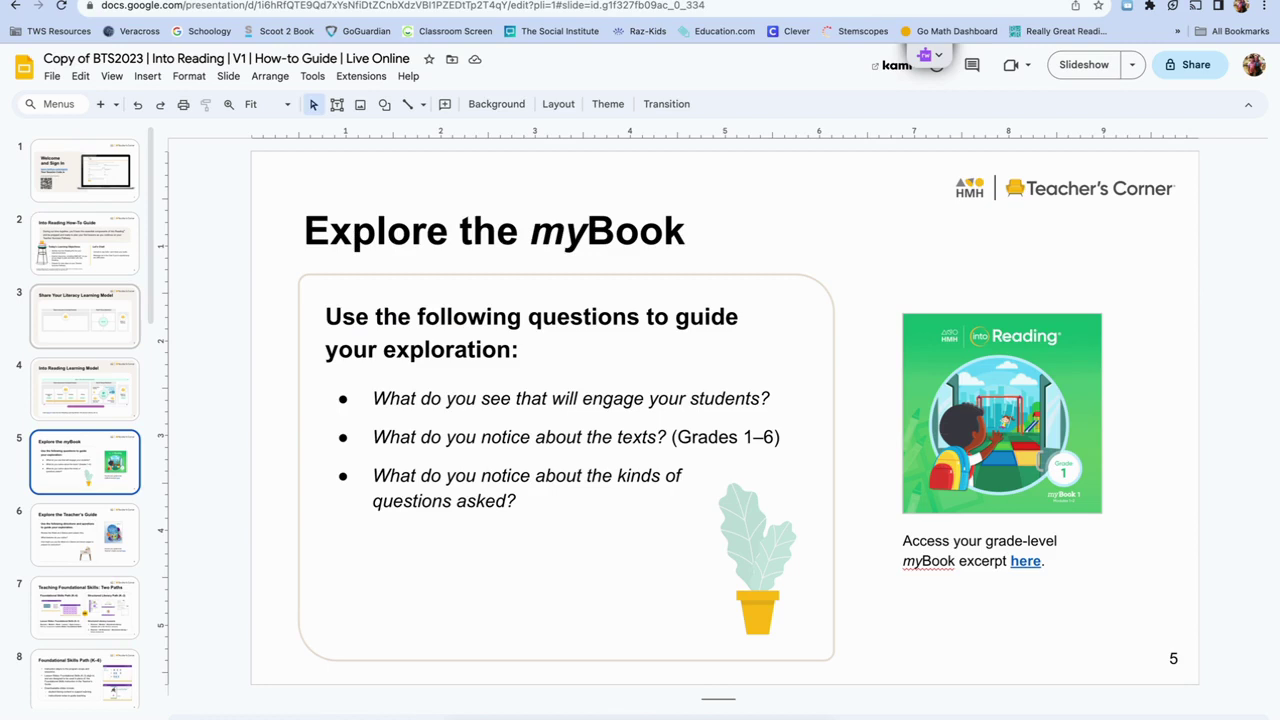
key(Down)
key(Down)
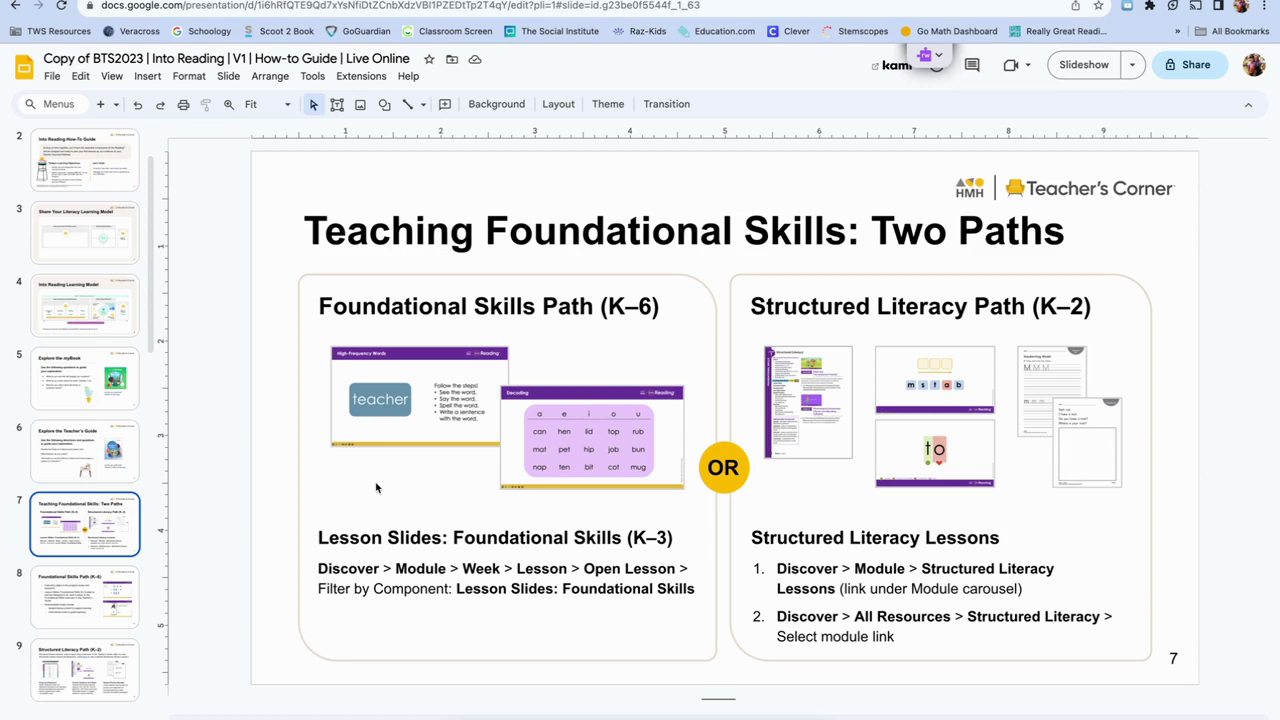
key(Down)
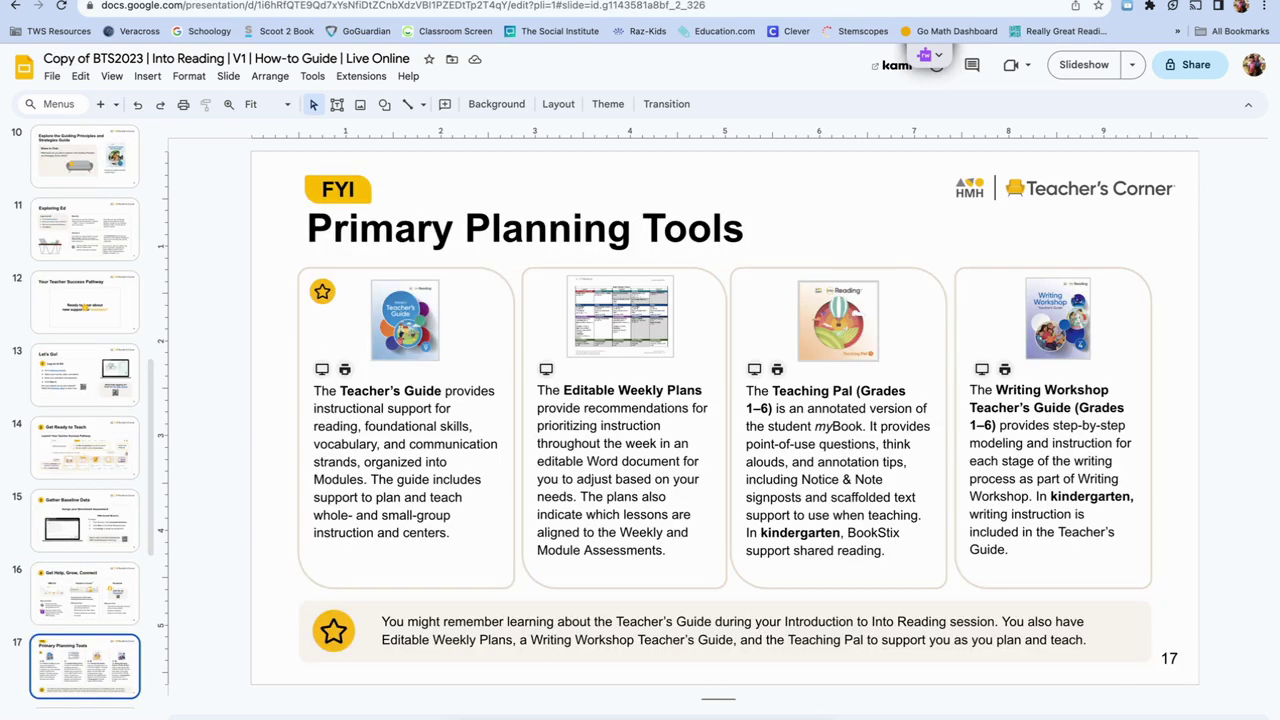